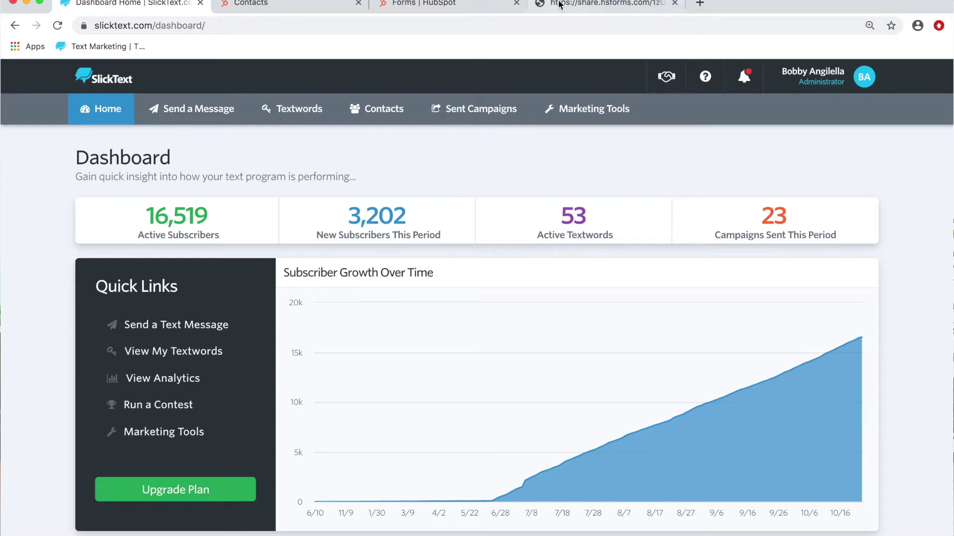
# Step: Bring up the publicly shared HubSpot form page on share.hsforms.com
pyautogui.click(559, 4)
# Step: Fill the shared form with autofilled first name and e-mail, a mobile number, and 'yes' to offers
pyautogui.click(467, 6)
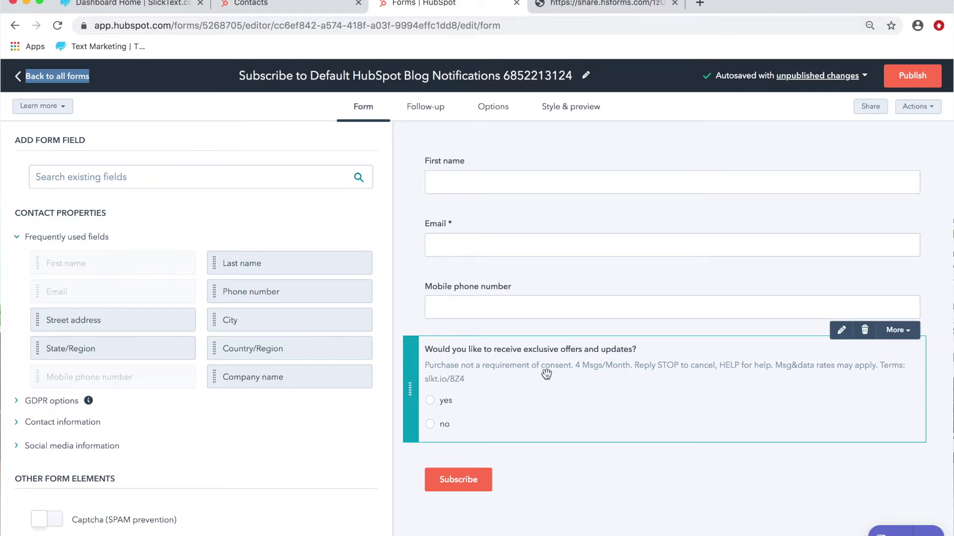
pyautogui.click(589, 3)
pyautogui.click(336, 141)
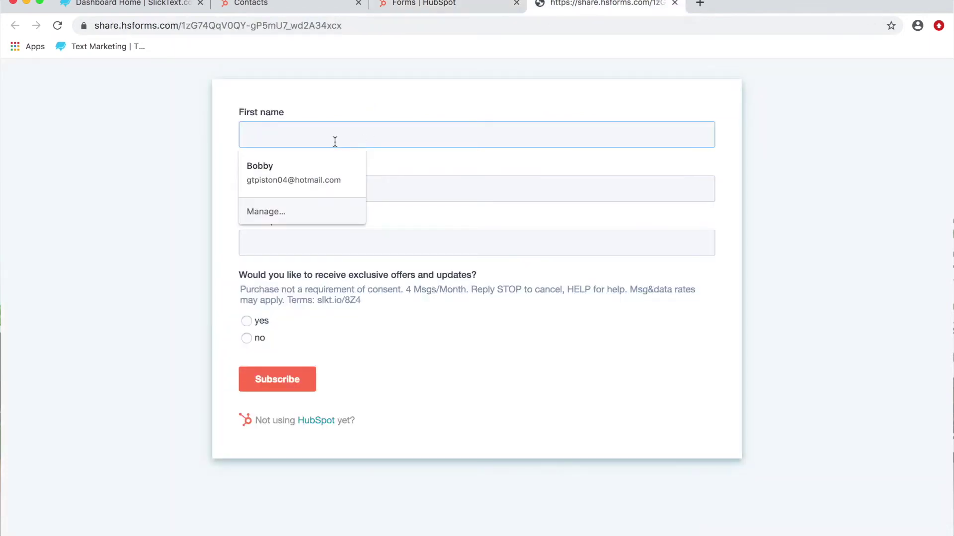
pyautogui.click(311, 166)
pyautogui.click(273, 240)
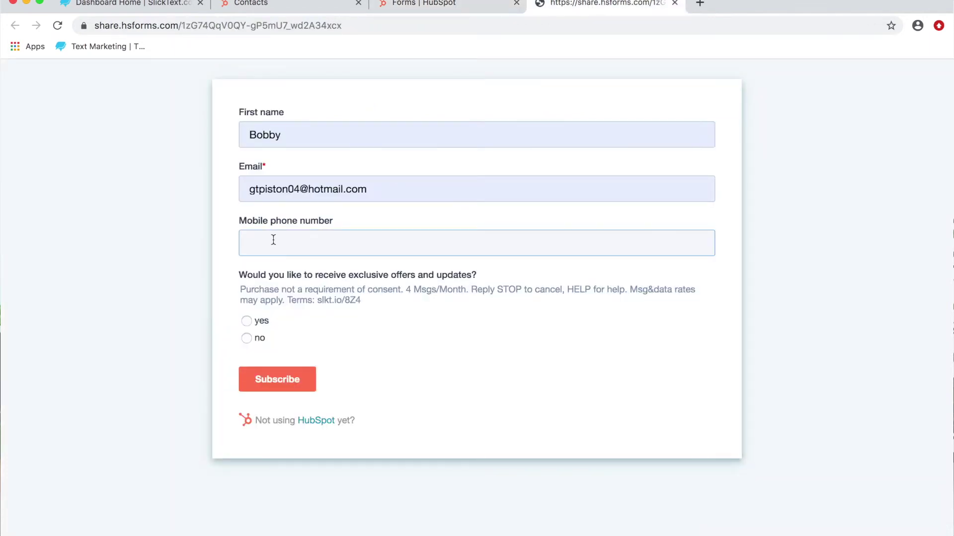
pyautogui.click(317, 191)
pyautogui.click(281, 253)
pyautogui.click(281, 251)
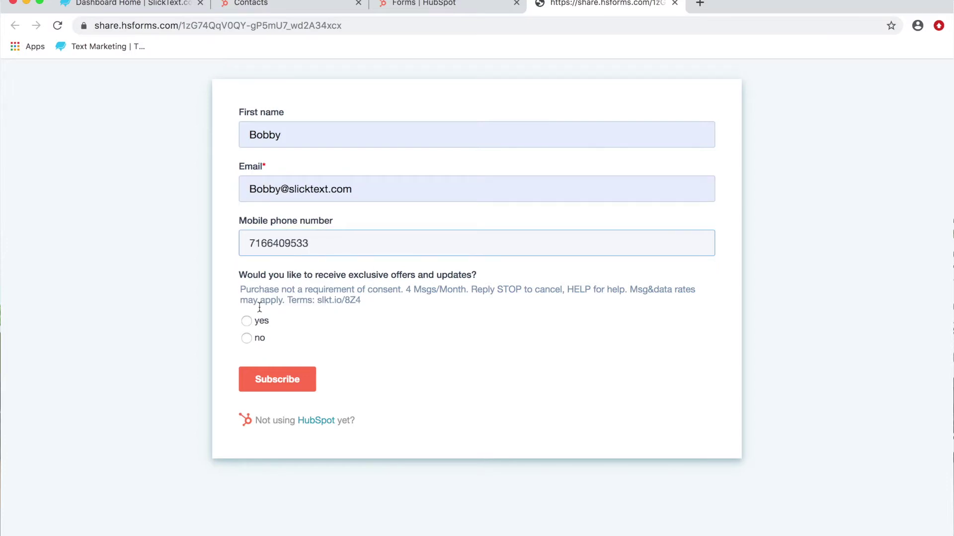
pyautogui.click(248, 324)
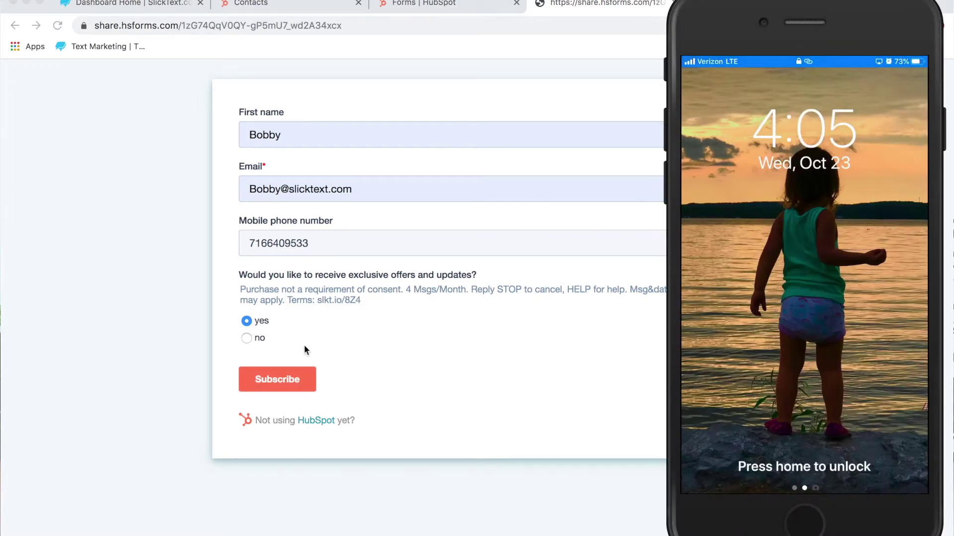
# Step: Submit the test form with Subscribe to reach the 'Thanks for submitting the form.' page
pyautogui.click(292, 377)
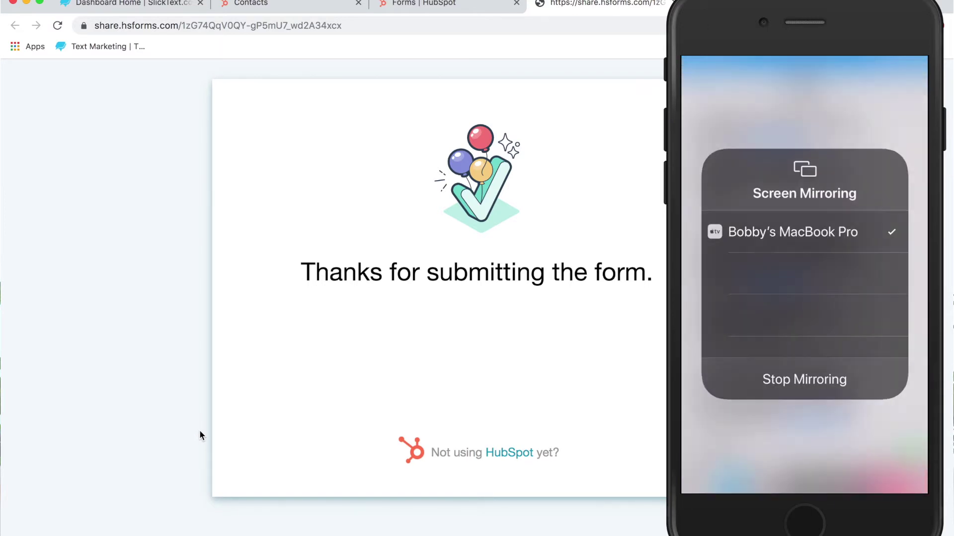
# Step: Open the bb grill textword's HubSpot integration settings in SlickText
pyautogui.click(132, 7)
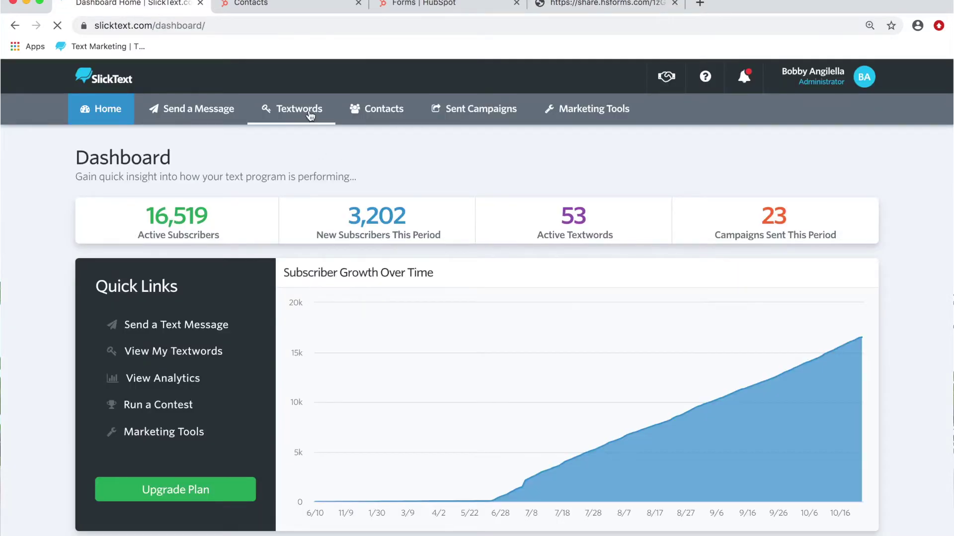
pyautogui.click(310, 116)
pyautogui.scroll(-5, 566, 291)
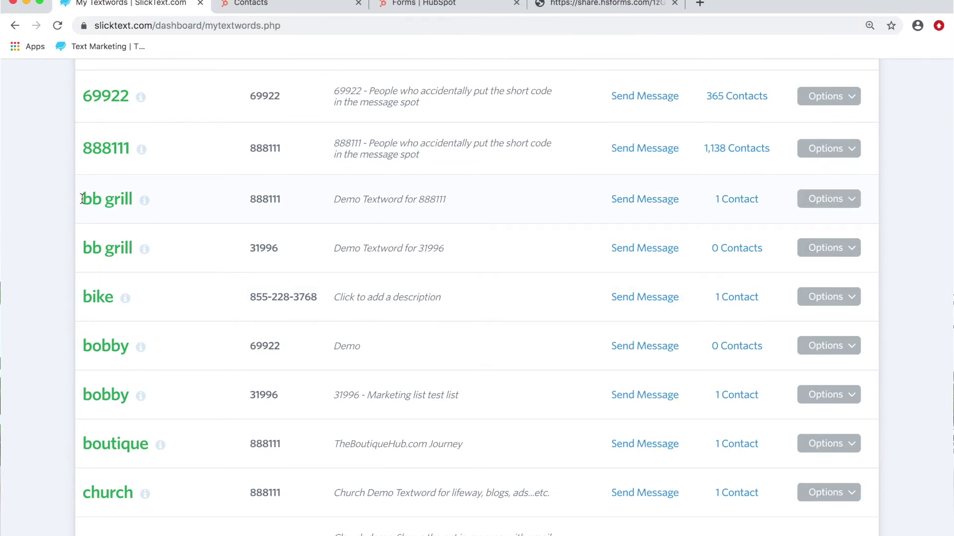
pyautogui.click(856, 201)
pyautogui.click(765, 224)
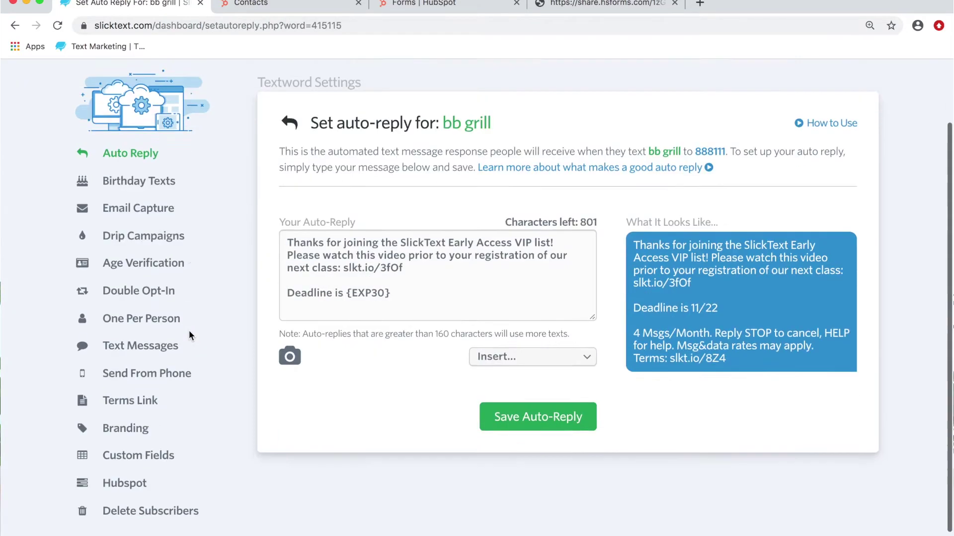
pyautogui.scroll(-1, 189, 332)
pyautogui.click(131, 446)
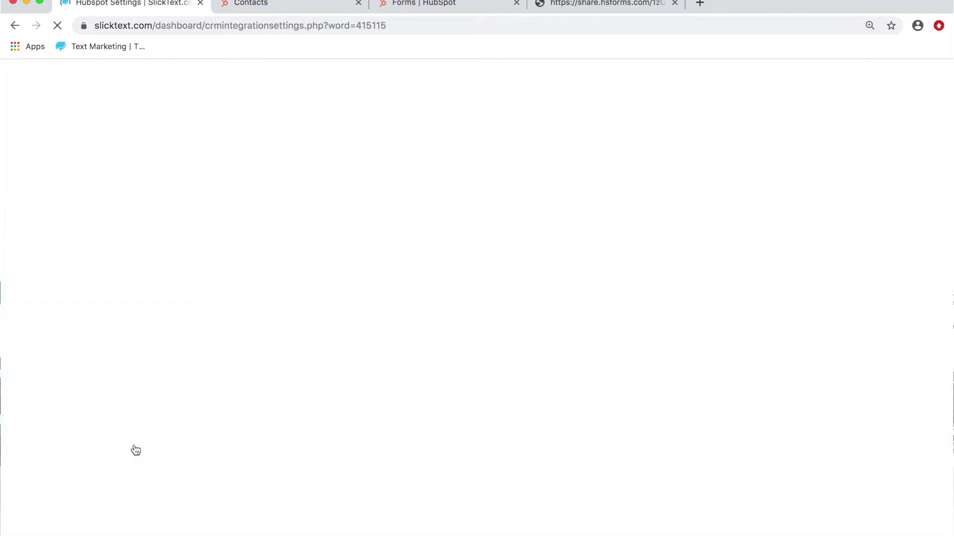
# Step: Keep HubSpot contact subscribing on and enable 'Only subscribe contacts if specific conditions are true'
pyautogui.scroll(-3, 815, 258)
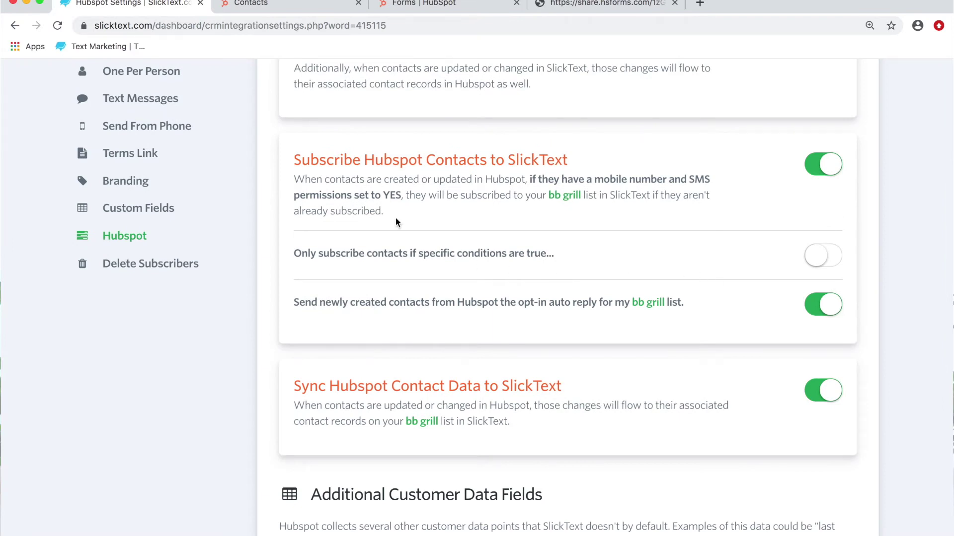
pyautogui.moveTo(393, 164); pyautogui.dragTo(430, 209)
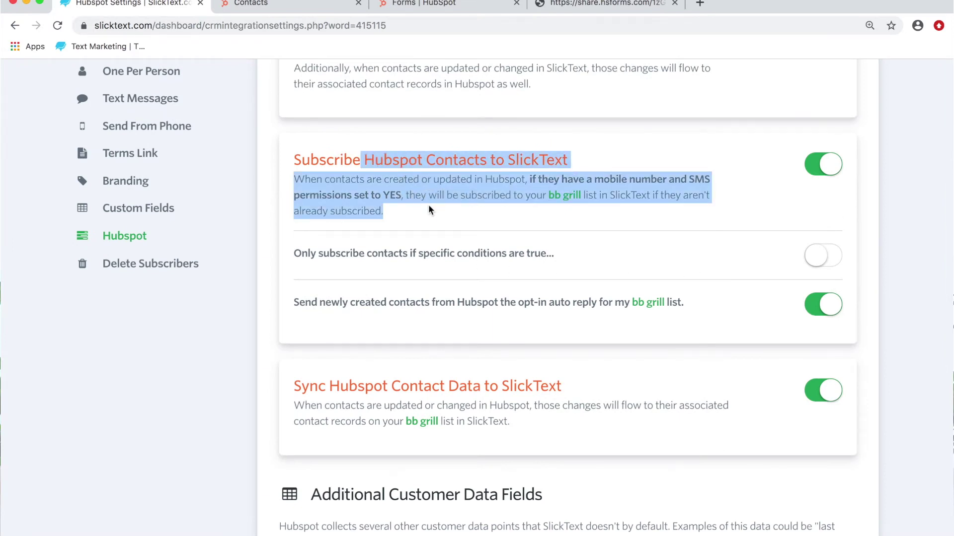
pyautogui.click(530, 201)
pyautogui.click(667, 178)
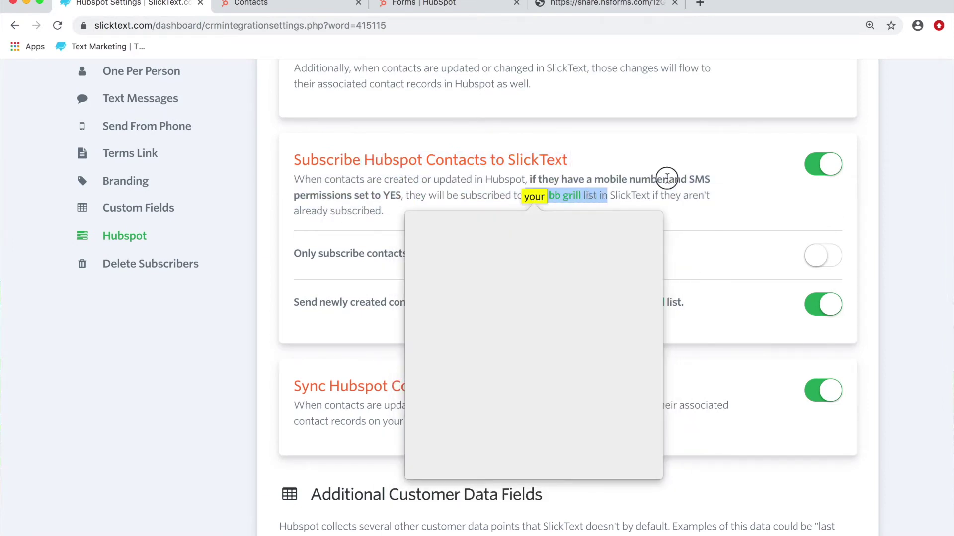
pyautogui.click(819, 169)
pyautogui.click(818, 169)
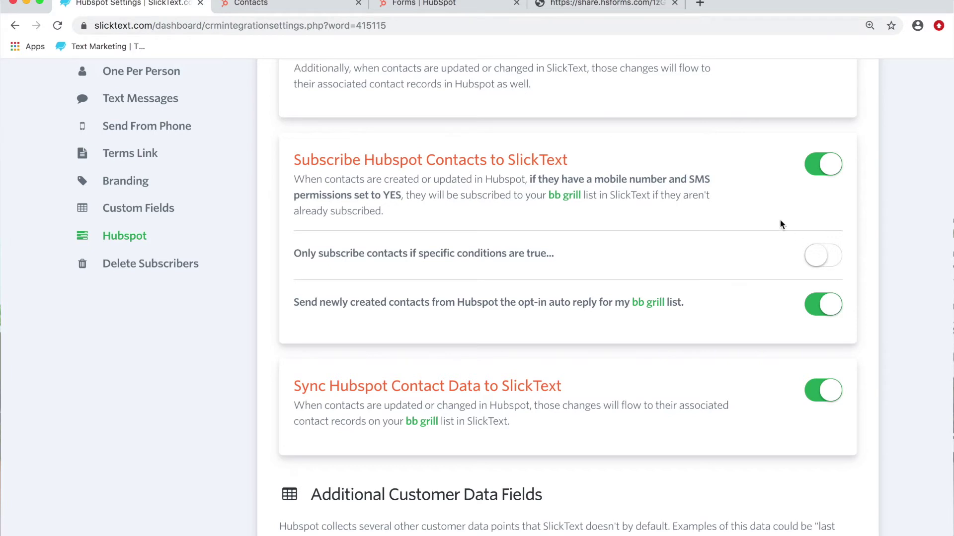
pyautogui.click(837, 261)
pyautogui.scroll(-3, 693, 224)
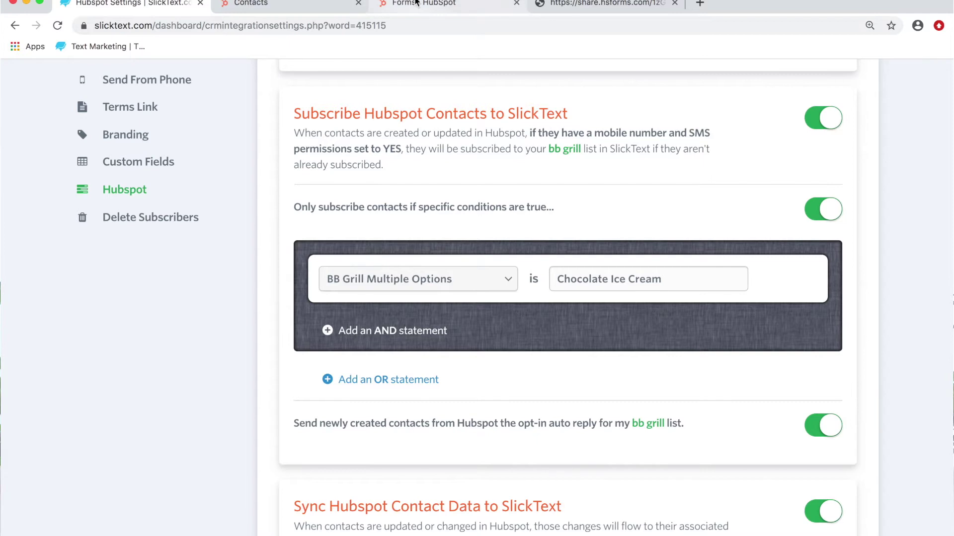
# Step: Return to HubSpot's editor for the blog notifications subscription form
pyautogui.click(416, 3)
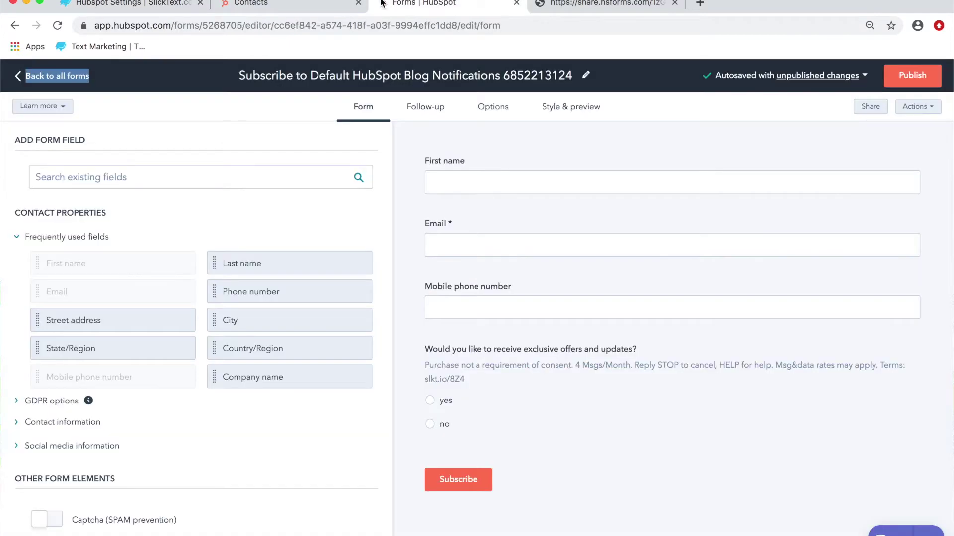
# Step: Reach the contact property settings via Contacts Actions > Edit properties, cancelling a new property
pyautogui.click(330, 9)
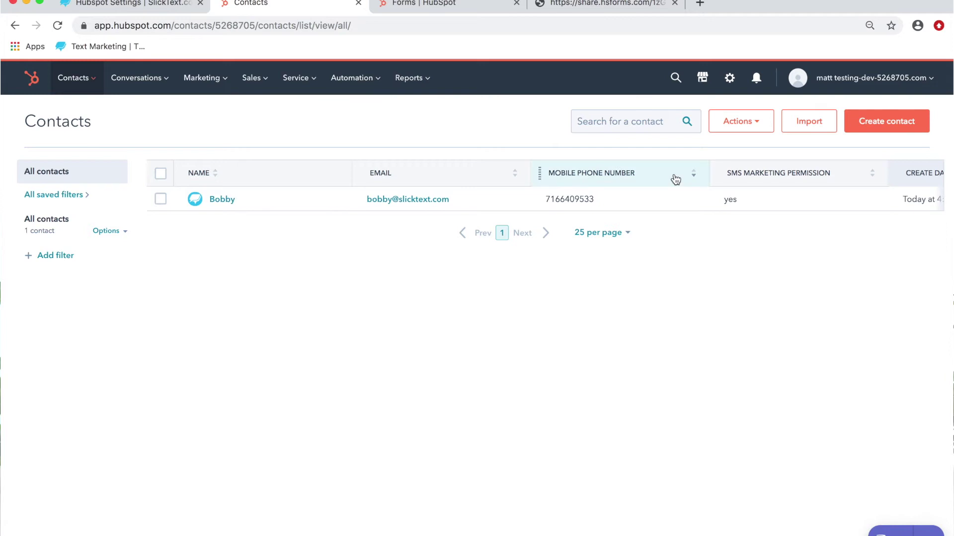
pyautogui.click(762, 127)
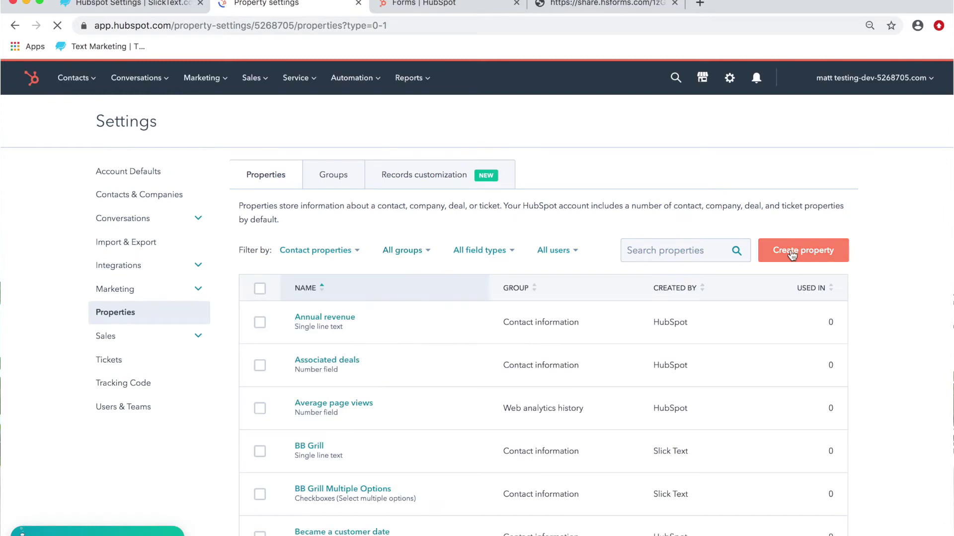
pyautogui.click(791, 253)
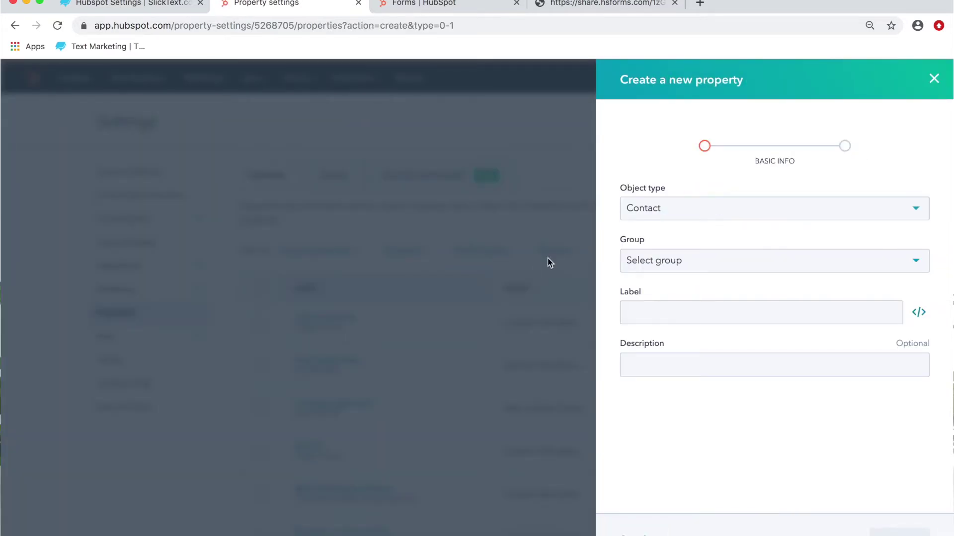
pyautogui.click(934, 78)
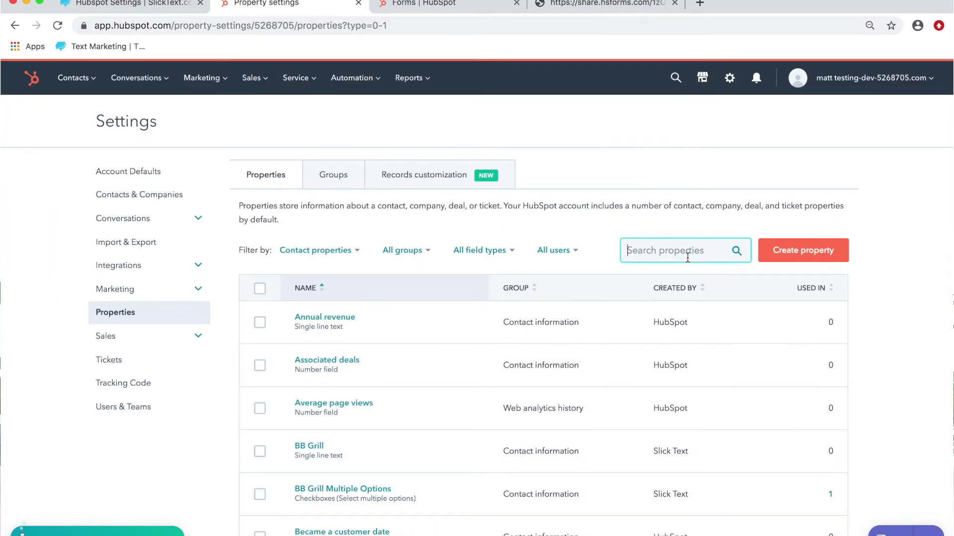
# Step: Search properties for 'green b' and inspect the Green Briar single-line text property
pyautogui.write('green briar')
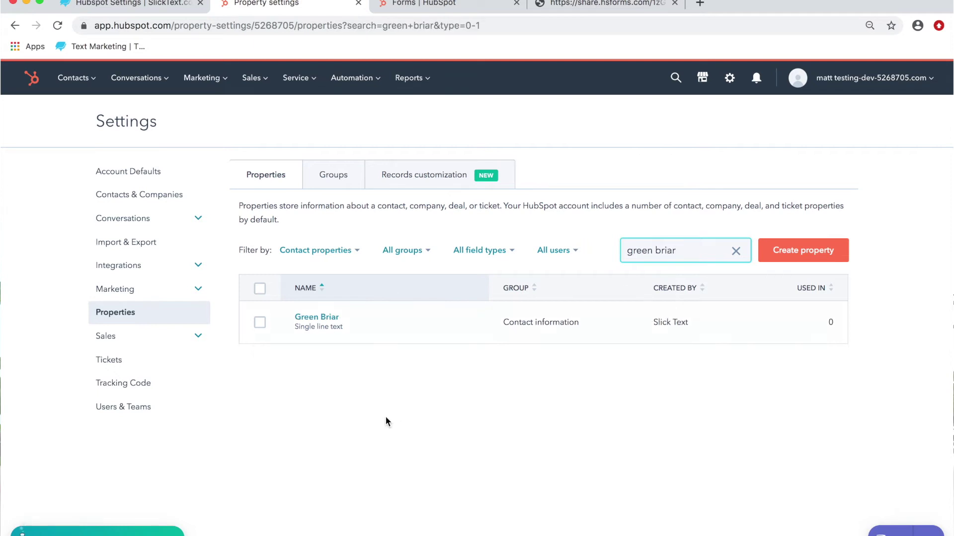
pyautogui.click(361, 322)
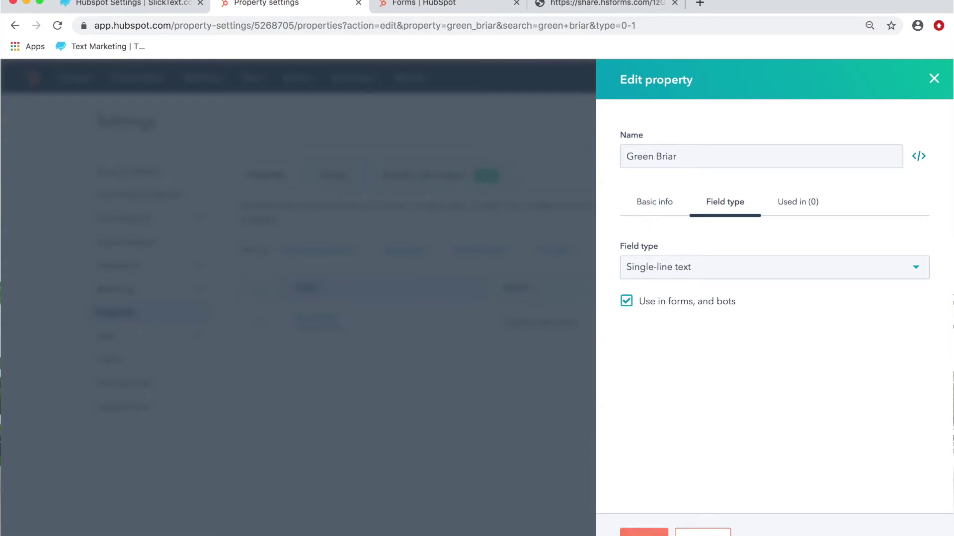
pyautogui.click(702, 532)
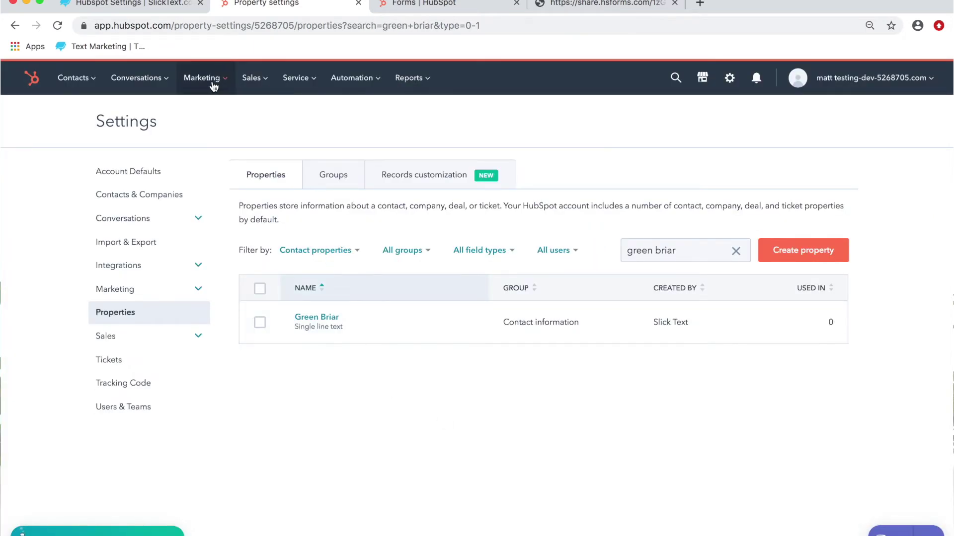
pyautogui.moveTo(332, 323)
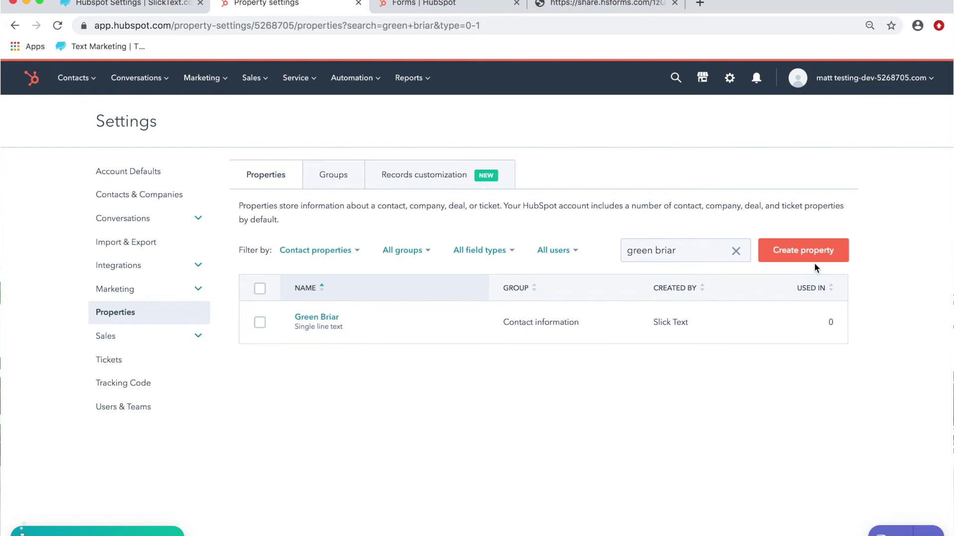
pyautogui.click(203, 79)
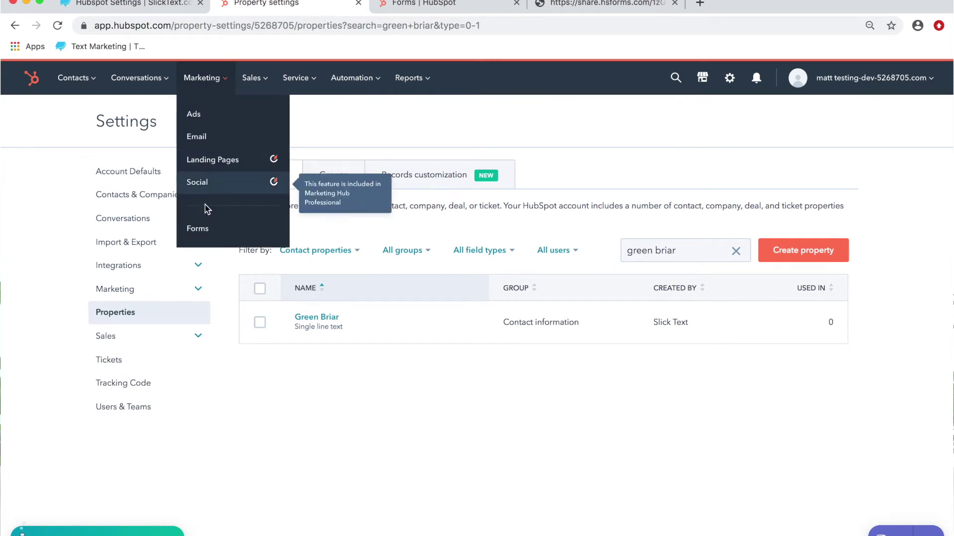
# Step: Open the blog notifications form and drag Green Briar from Contact information onto it
pyautogui.click(201, 233)
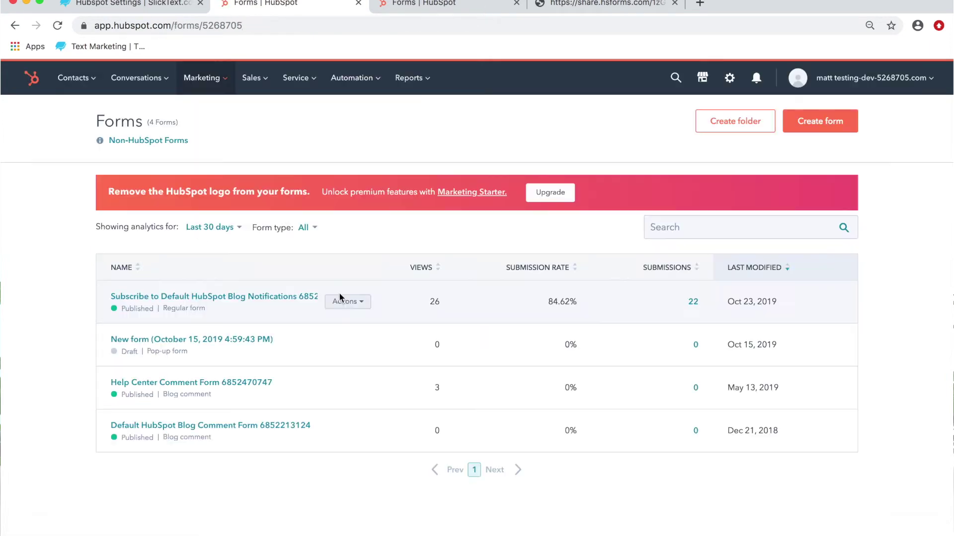
pyautogui.click(309, 298)
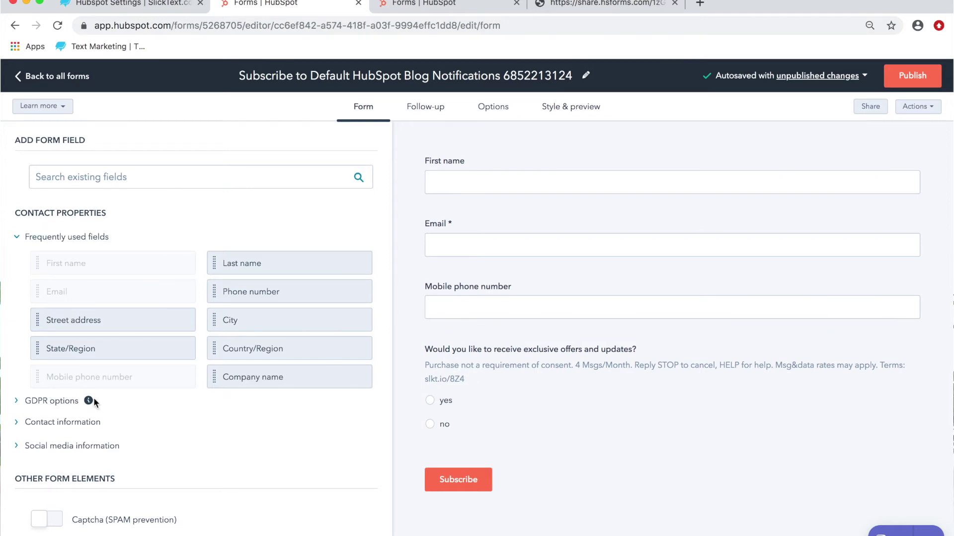
pyautogui.click(19, 423)
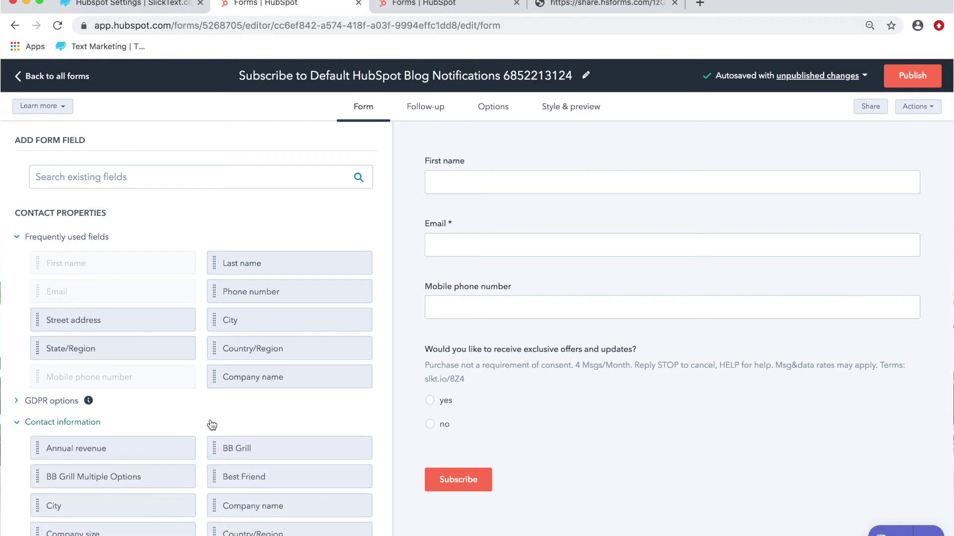
pyautogui.scroll(-2, 219, 417)
pyautogui.scroll(-8, 220, 416)
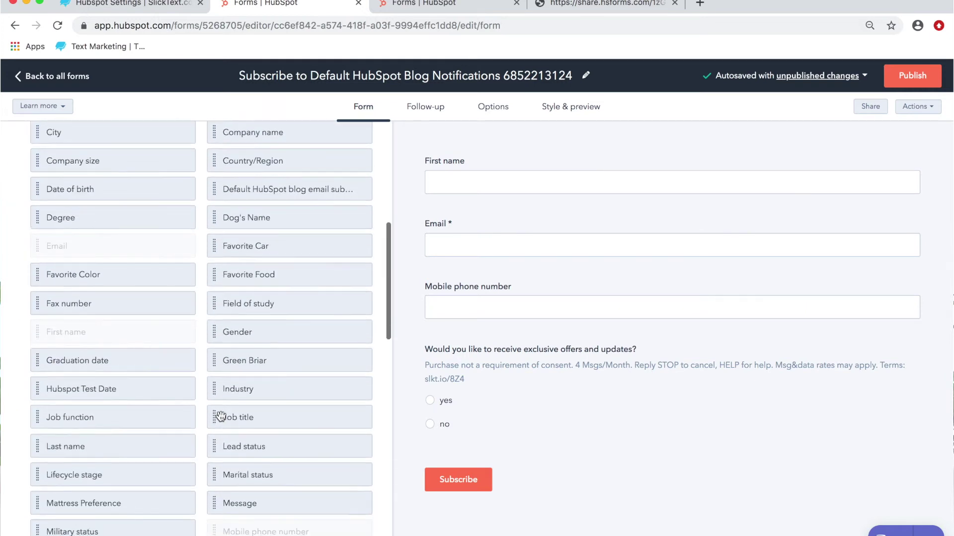
pyautogui.scroll(-4, 74, 348)
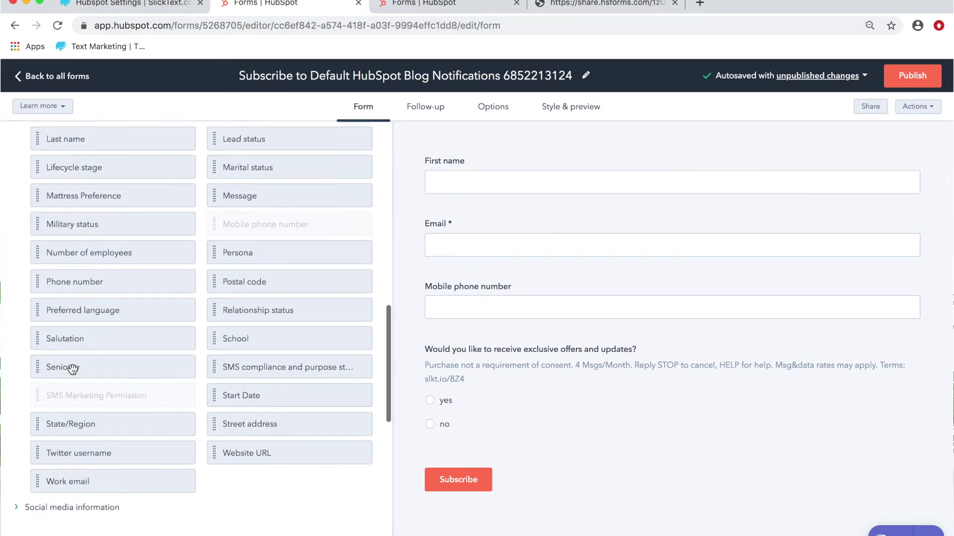
pyautogui.scroll(6, 70, 368)
pyautogui.scroll(1, 73, 369)
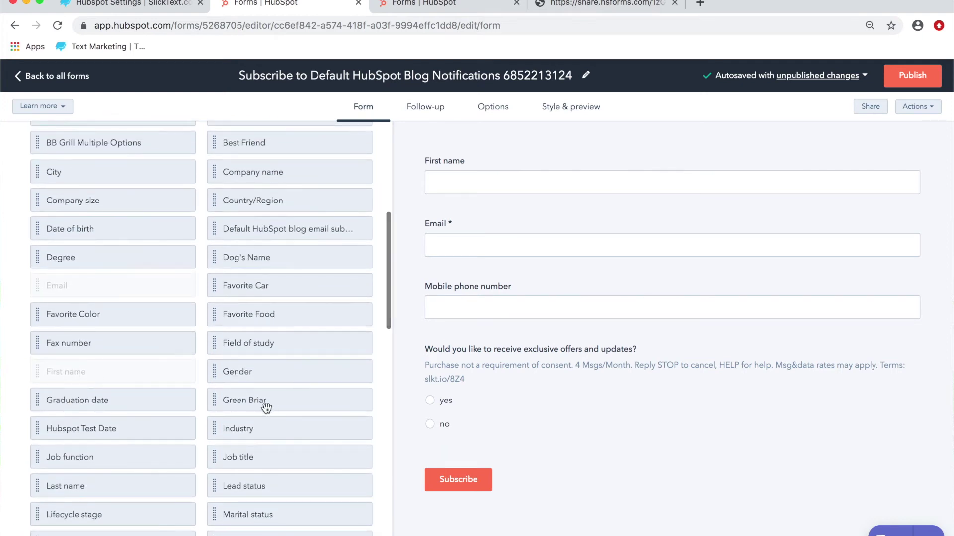
pyautogui.moveTo(273, 404); pyautogui.dragTo(508, 415)
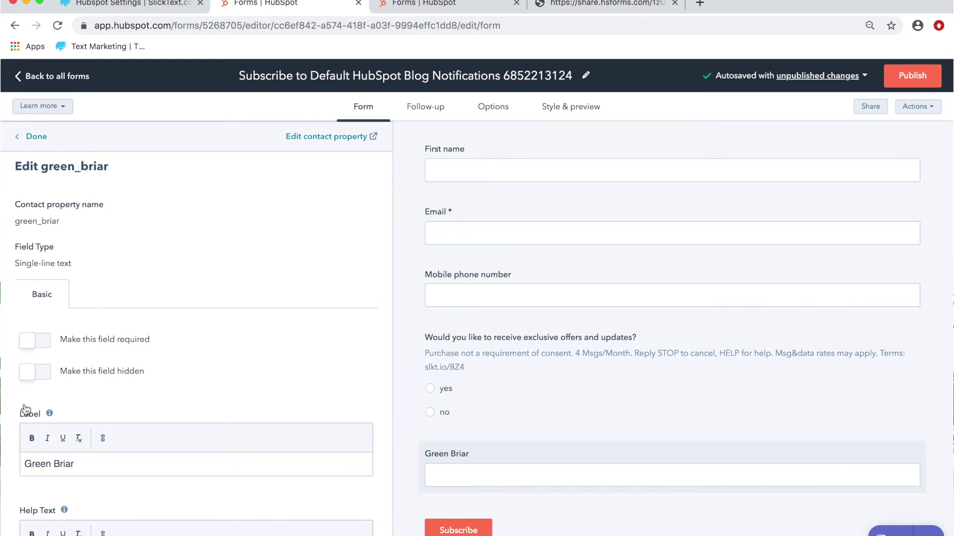
# Step: Make Green Briar hidden with default value Chocolate Ice Cream and publish the form
pyautogui.click(38, 376)
pyautogui.scroll(-5, 177, 327)
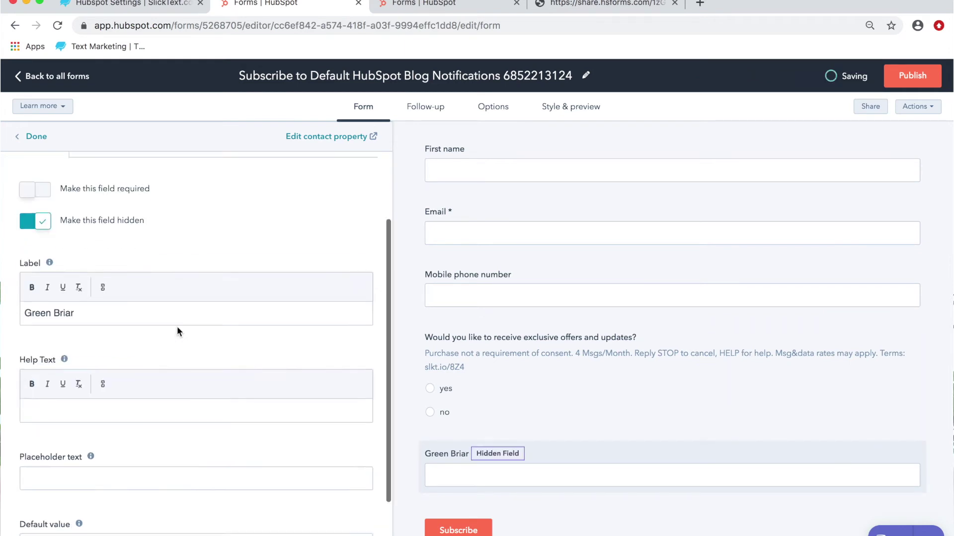
pyautogui.click(59, 449)
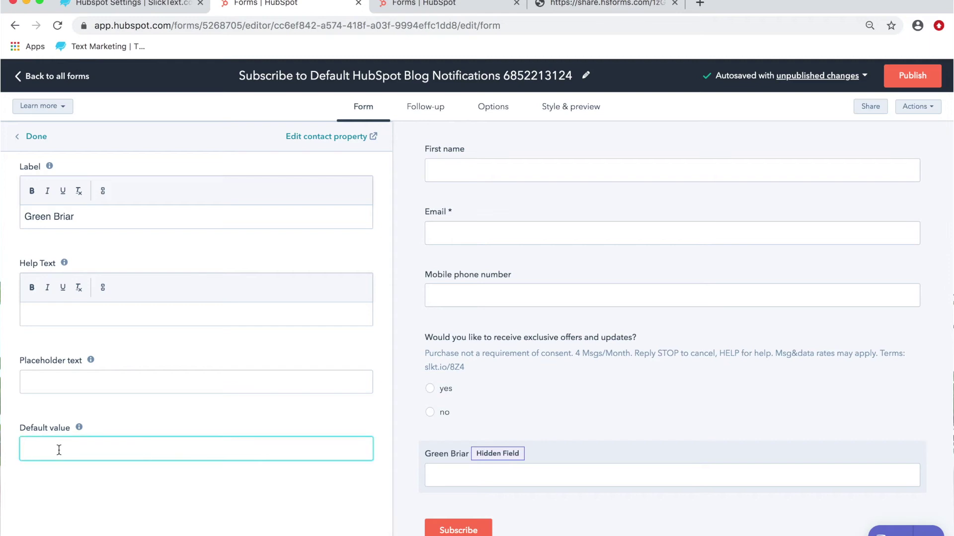
pyautogui.write('Chocolate Ice Cream')
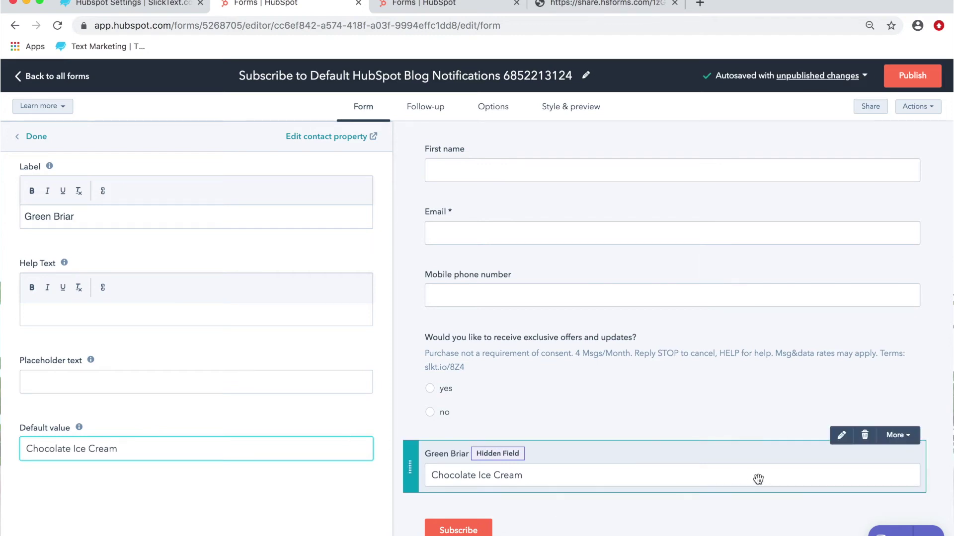
pyautogui.click(920, 85)
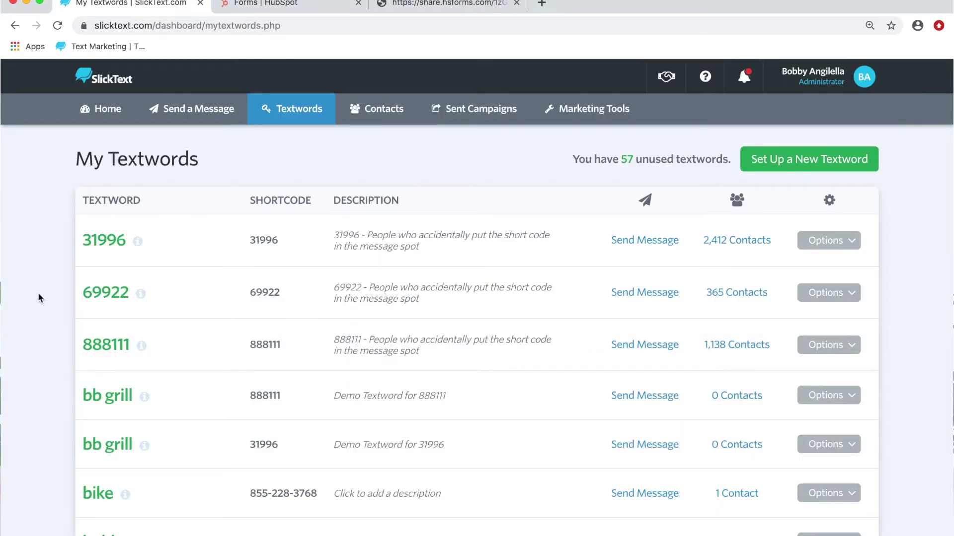
# Step: Bring up the actions for the bb grill textword on 888111 in SlickText
pyautogui.scroll(-5, 39, 295)
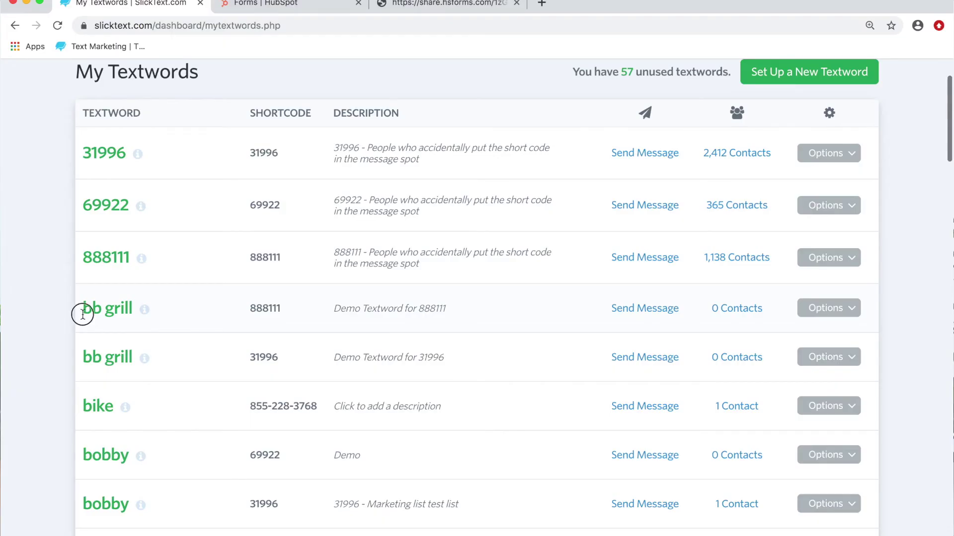
pyautogui.moveTo(81, 311); pyautogui.dragTo(479, 311)
pyautogui.click(818, 309)
# Step: In bb grill's HubSpot settings, enable subscribing only when specific conditions are true
pyautogui.click(783, 333)
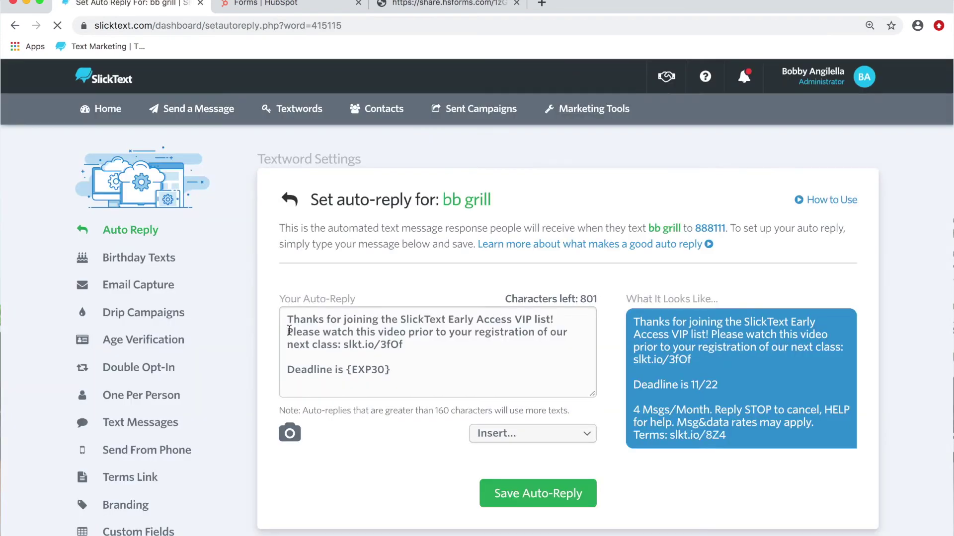
pyautogui.scroll(-2, 289, 334)
pyautogui.click(123, 445)
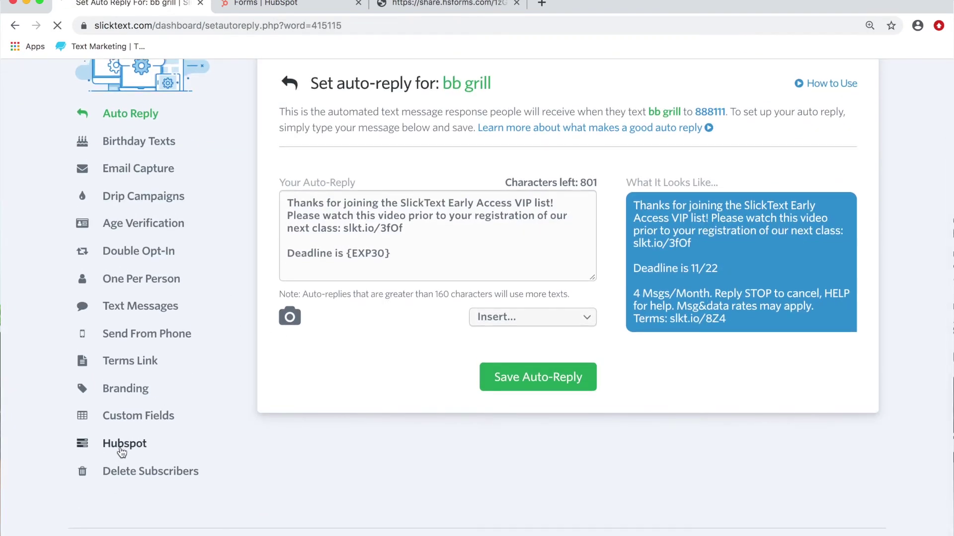
pyautogui.scroll(-2, 703, 397)
pyautogui.scroll(-5, 702, 397)
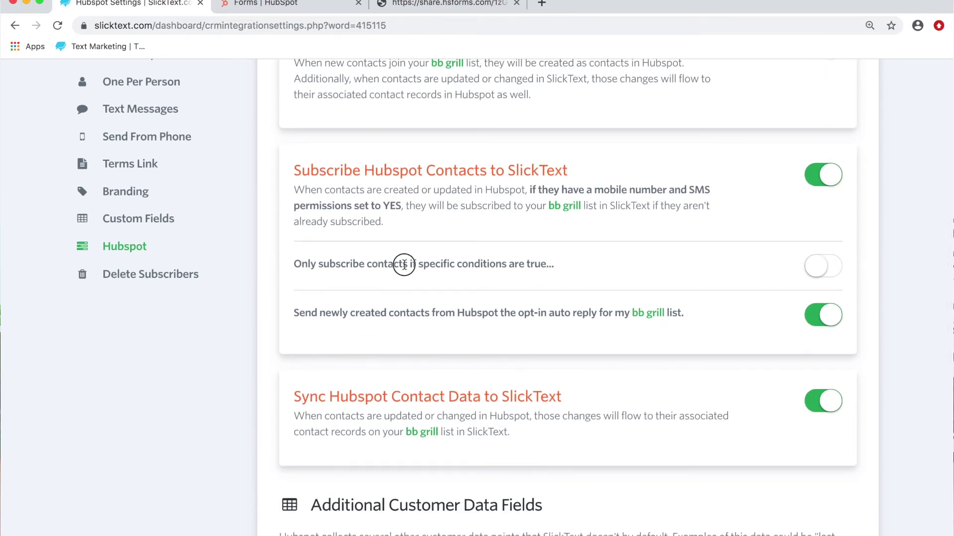
pyautogui.moveTo(404, 263); pyautogui.dragTo(571, 266)
pyautogui.click(816, 265)
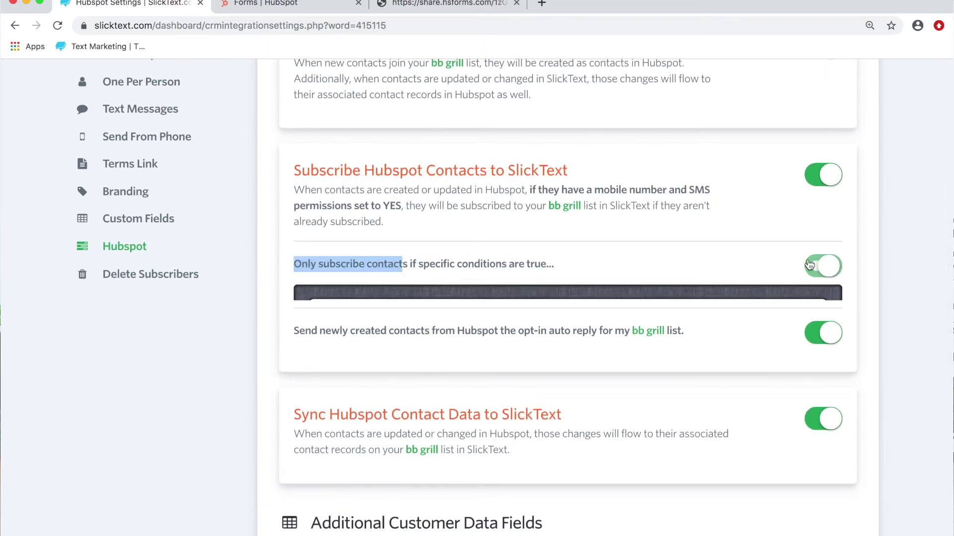
# Step: Choose Green Briar as the condition's contact property
pyautogui.scroll(-2, 702, 240)
pyautogui.click(500, 229)
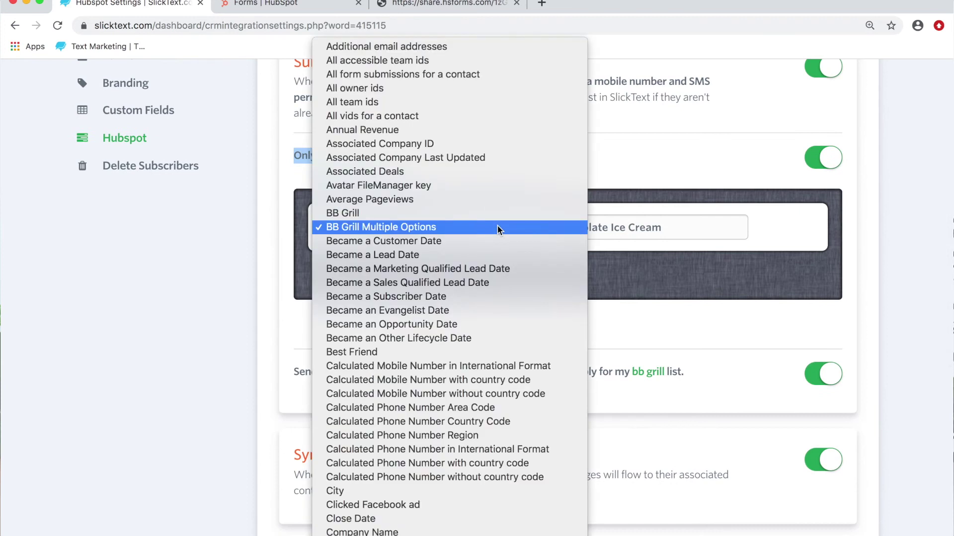
pyautogui.scroll(-5, 404, 343)
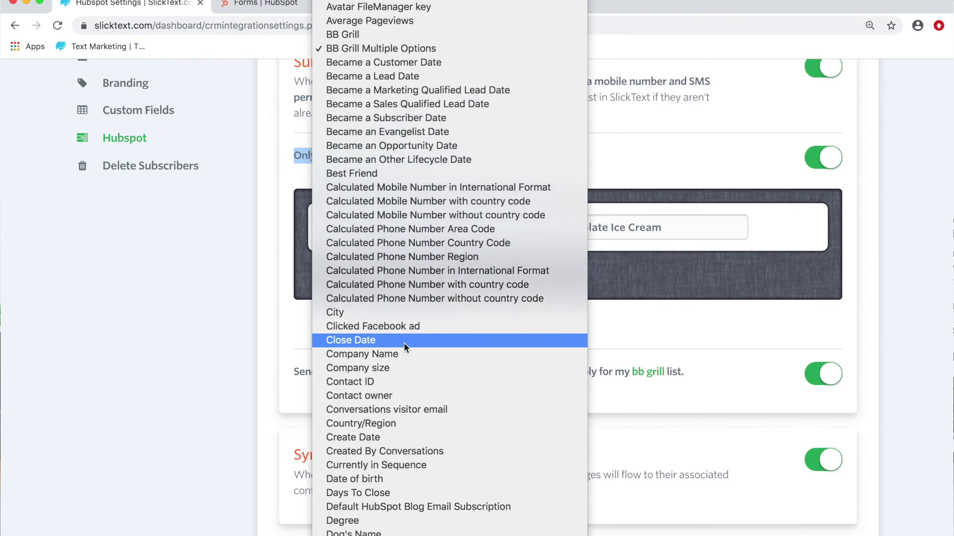
pyautogui.scroll(3, 404, 343)
pyautogui.scroll(-9, 404, 343)
pyautogui.scroll(-3, 403, 342)
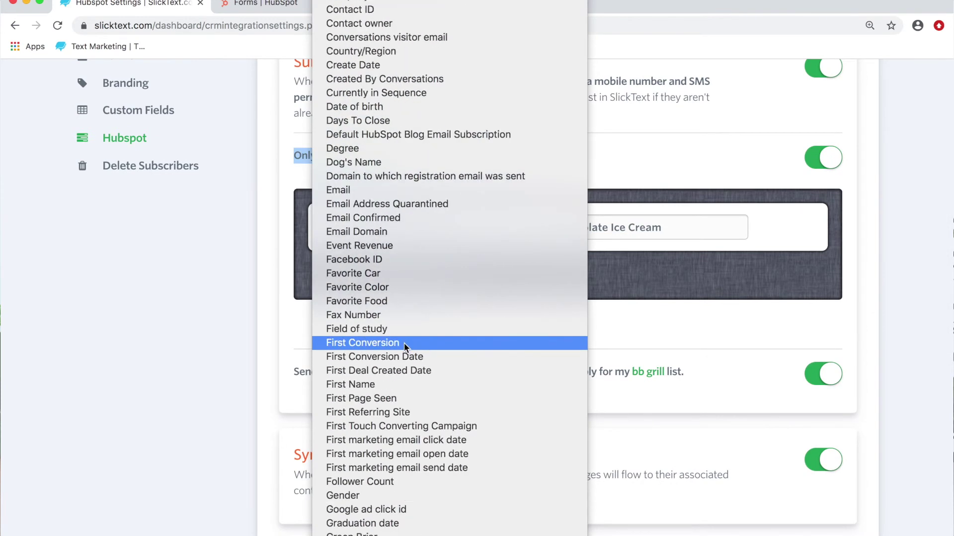
pyautogui.scroll(-6, 404, 343)
pyautogui.click(371, 265)
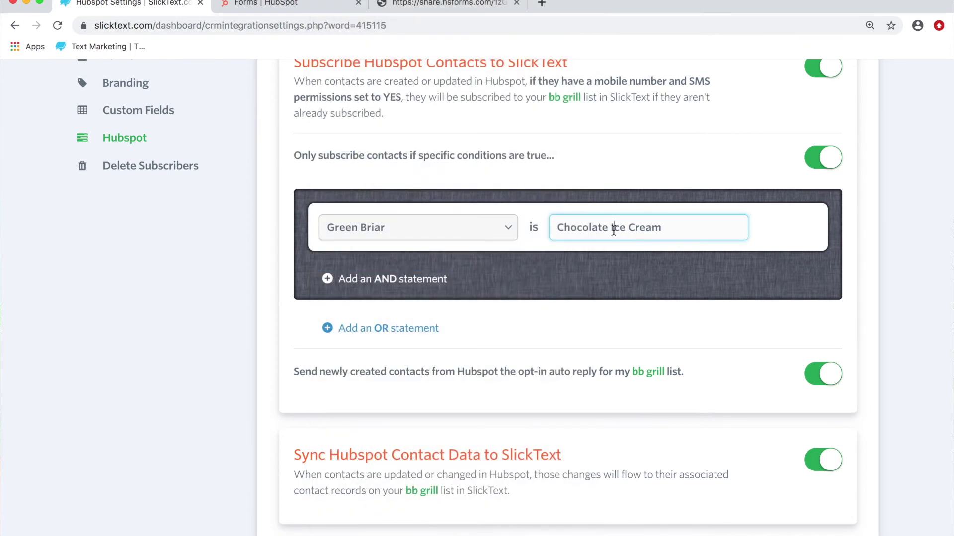
# Step: Set the condition value to Chocolate Ice Cream and save the bb grill settings
pyautogui.tripleClick(613, 230)
pyautogui.click(666, 181)
pyautogui.scroll(-2, 666, 180)
pyautogui.scroll(5, 666, 178)
pyautogui.moveTo(536, 158); pyautogui.dragTo(585, 160)
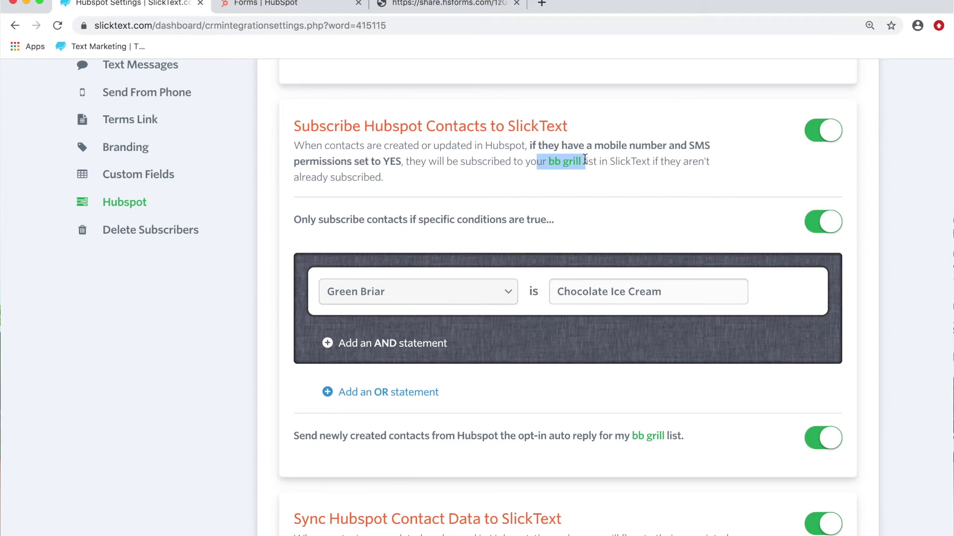
pyautogui.scroll(-15, 680, 263)
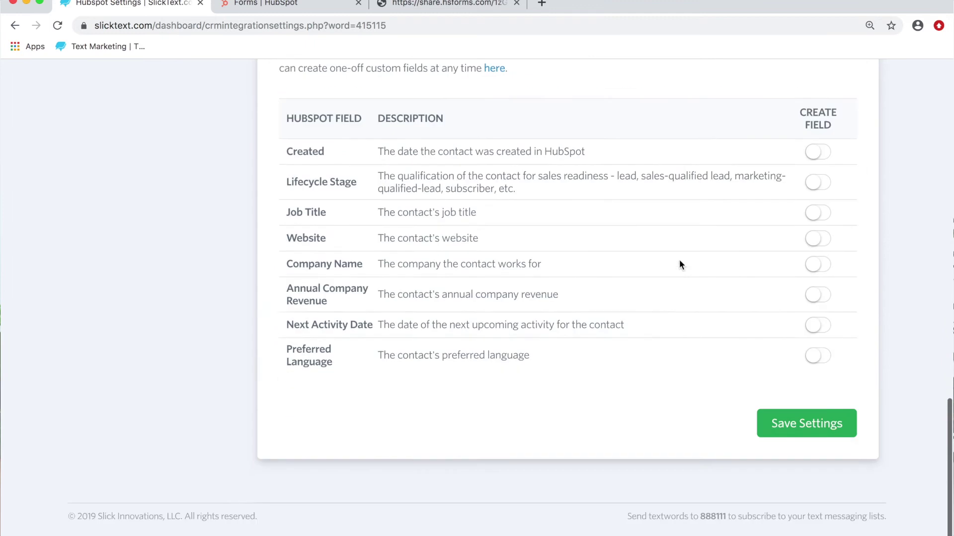
pyautogui.click(783, 450)
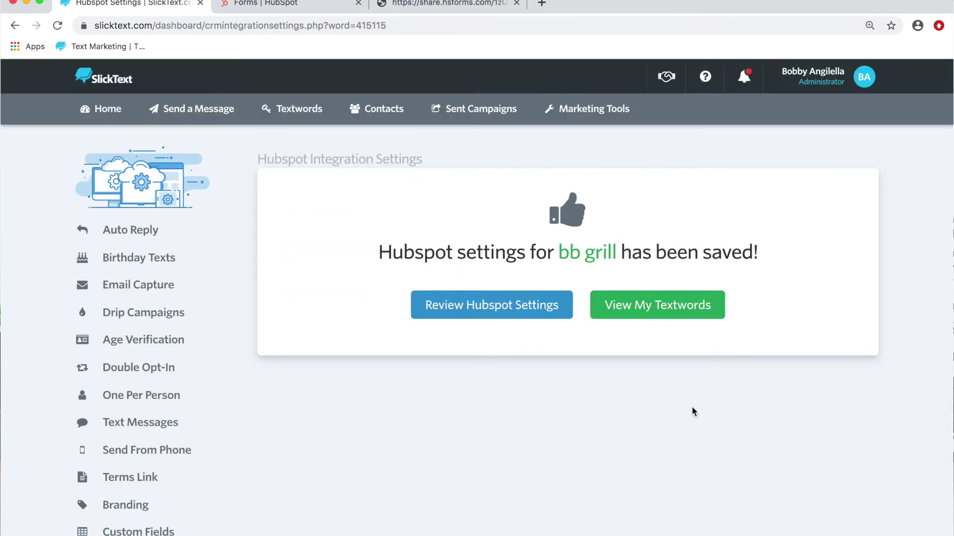
# Step: Open the boutique textword's HubSpot integration settings from the textwords list
pyautogui.click(308, 117)
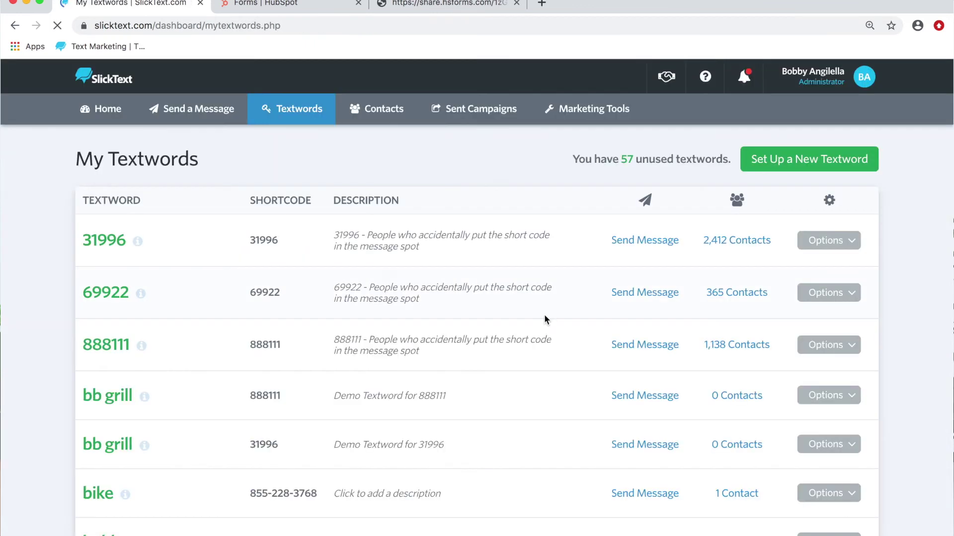
pyautogui.scroll(-6, 610, 305)
pyautogui.scroll(-3, 611, 304)
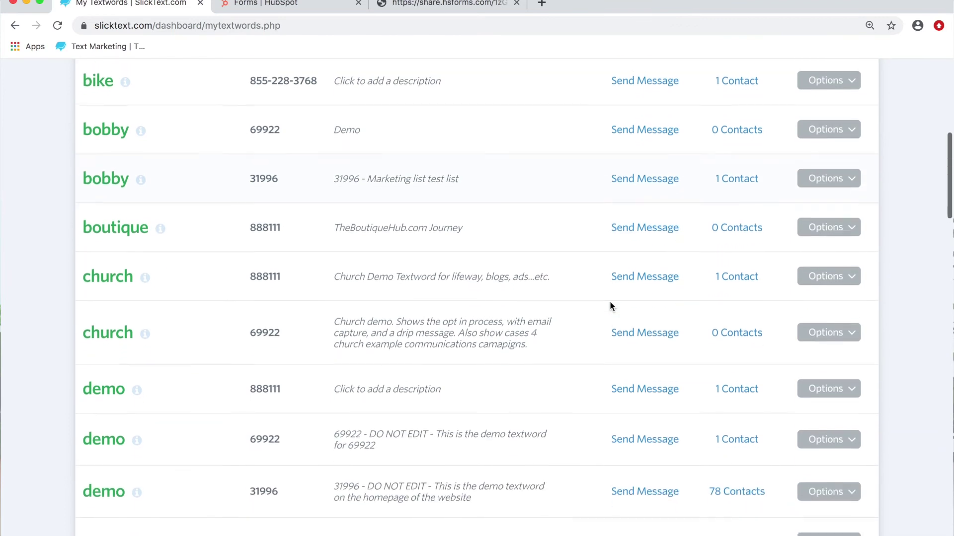
pyautogui.click(843, 203)
pyautogui.click(784, 233)
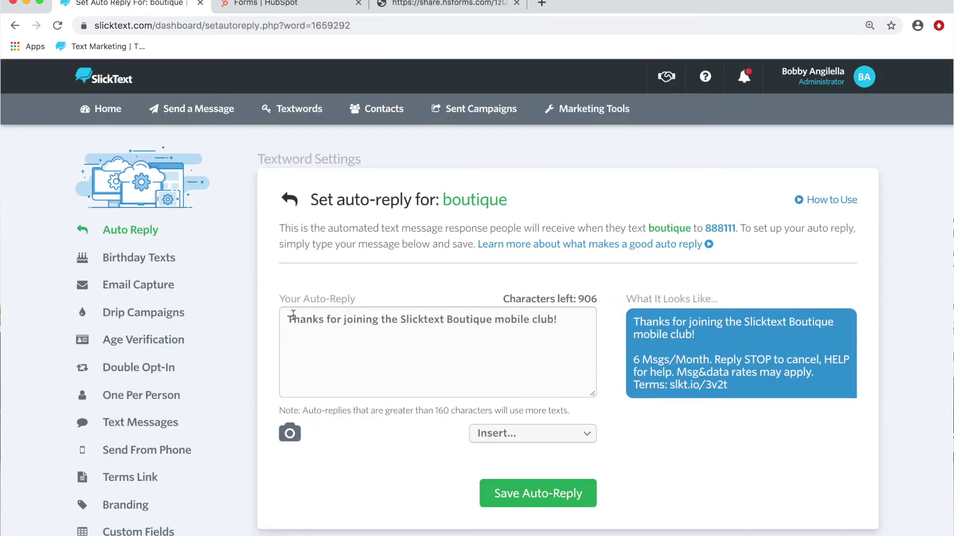
pyautogui.scroll(-3, 84, 417)
pyautogui.click(125, 462)
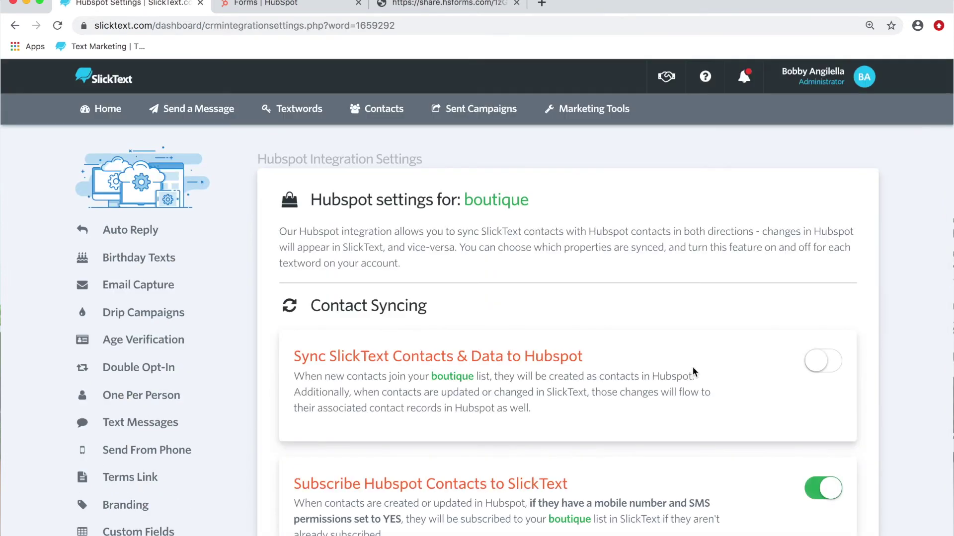
# Step: Enable conditional subscribing with Green Briar matching Vanilla and save the boutique settings
pyautogui.scroll(-5, 693, 367)
pyautogui.click(820, 265)
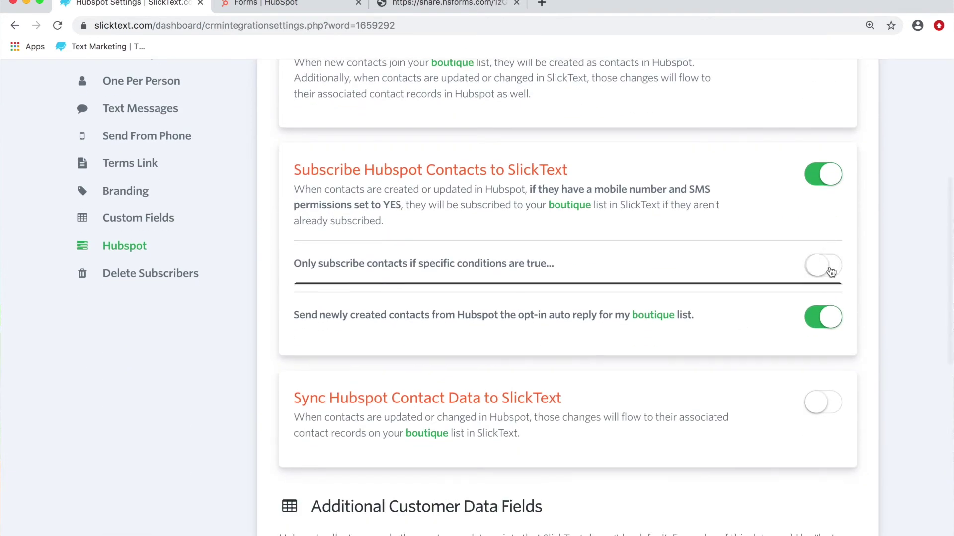
pyautogui.scroll(-2, 596, 294)
pyautogui.click(478, 247)
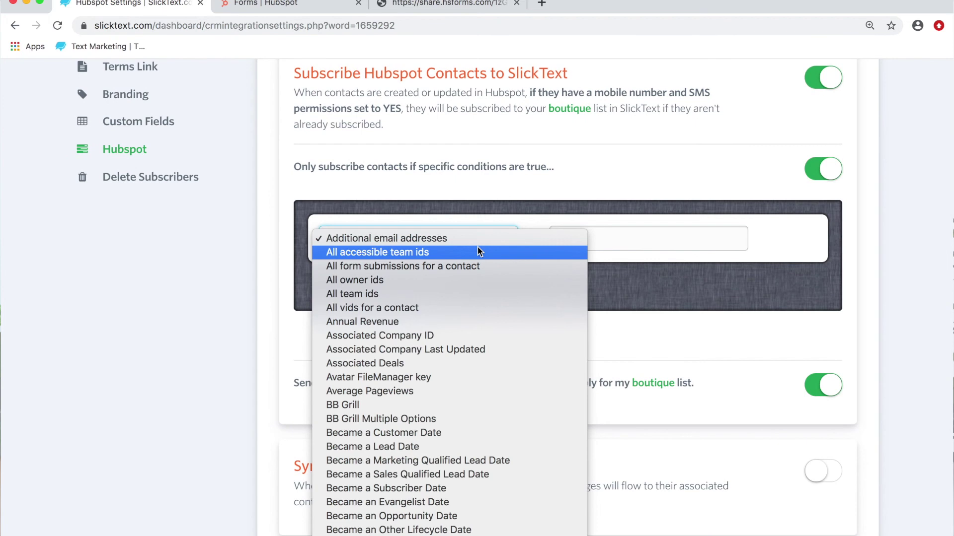
pyautogui.scroll(-15, 436, 322)
pyautogui.scroll(-6, 436, 322)
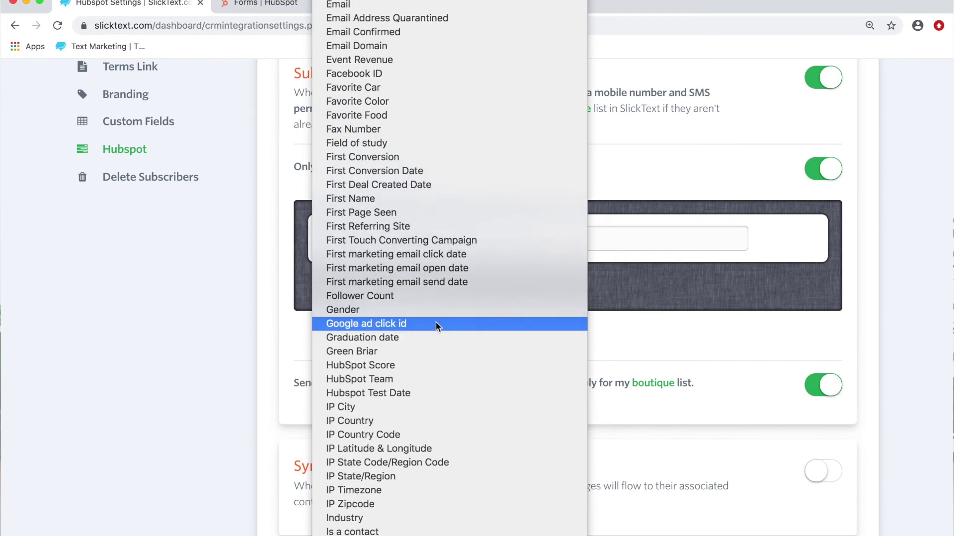
pyautogui.click(370, 305)
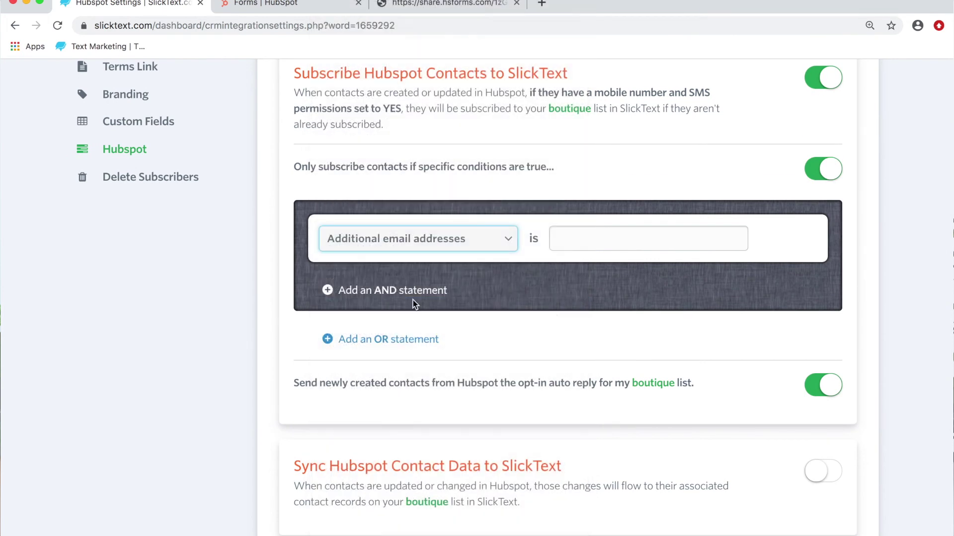
pyautogui.click(608, 246)
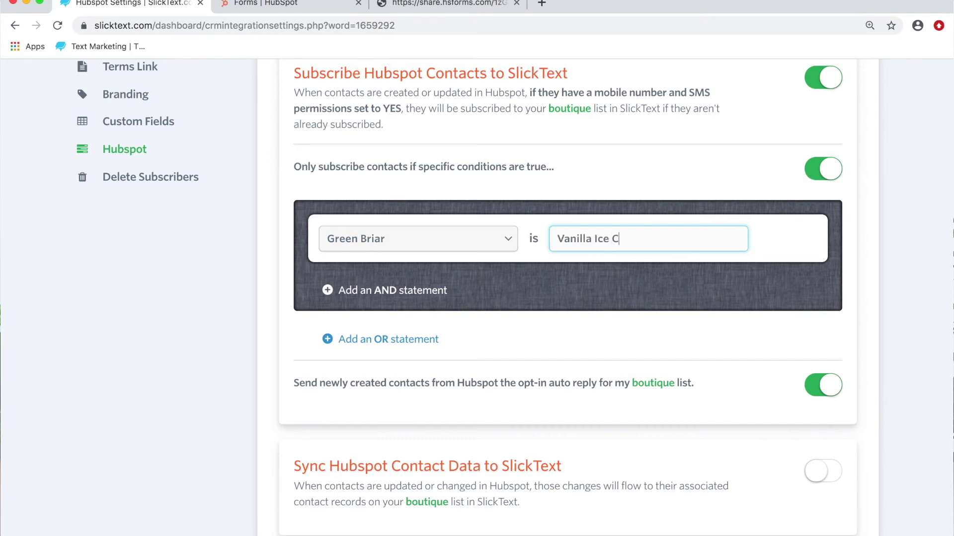
pyautogui.scroll(-15, 653, 281)
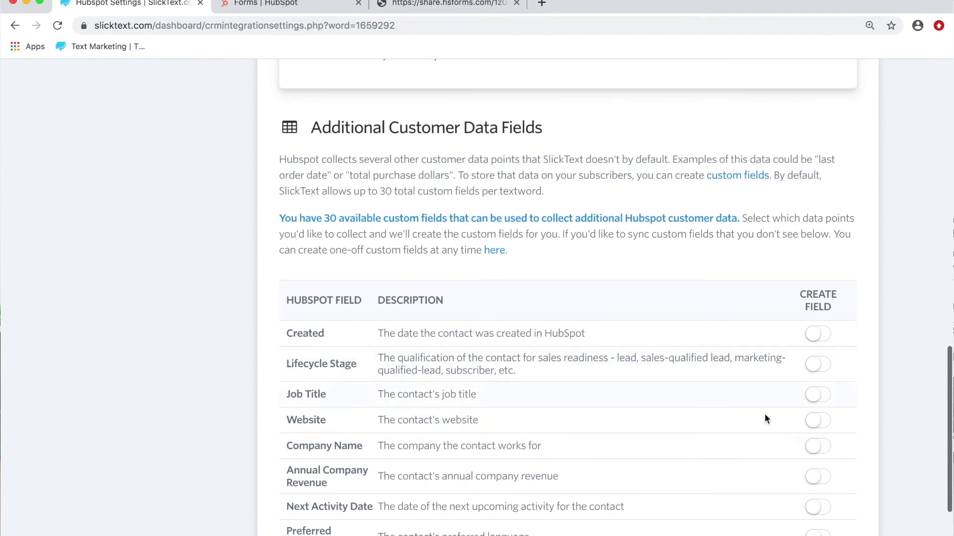
pyautogui.click(799, 451)
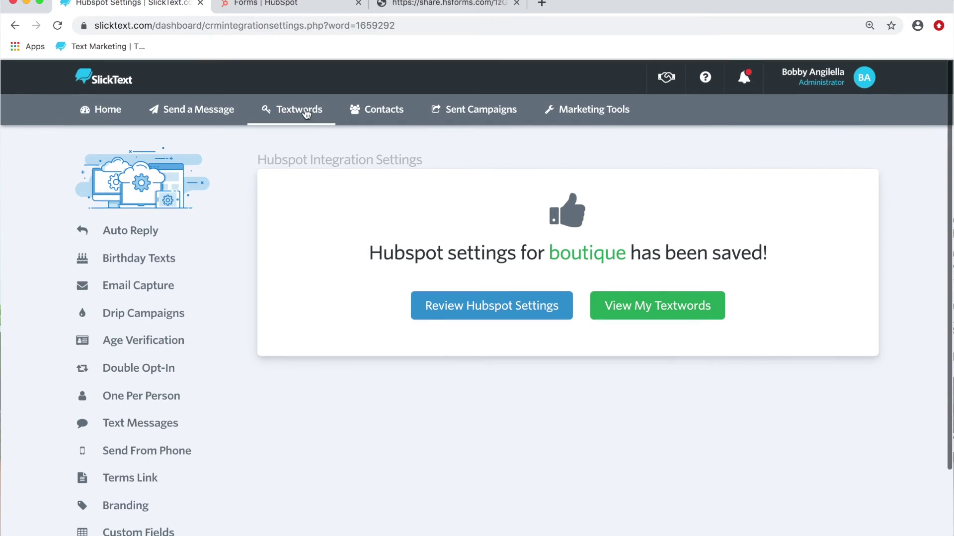
# Step: Open the hubspot textword's HubSpot integration settings from the Textwords list
pyautogui.click(307, 112)
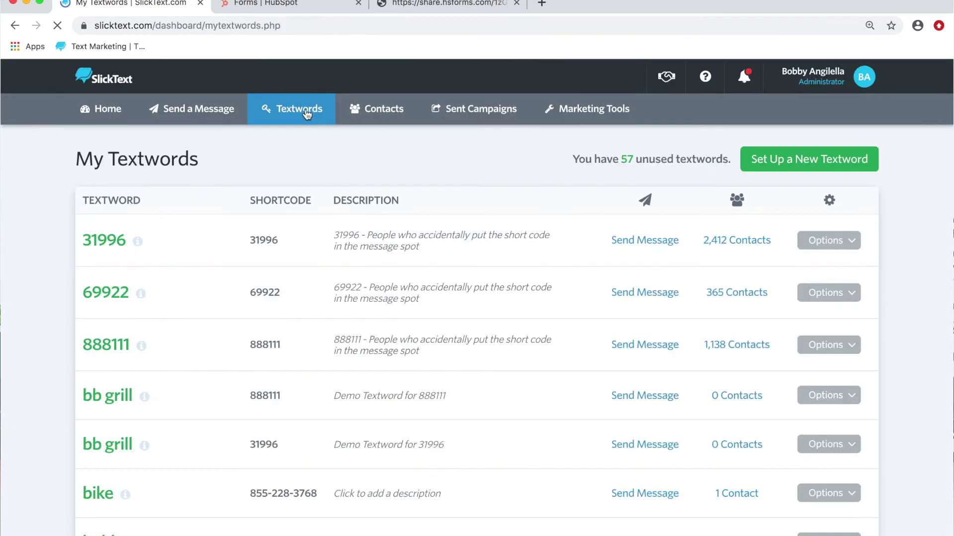
pyautogui.scroll(-15, 470, 216)
pyautogui.click(815, 315)
pyautogui.click(774, 329)
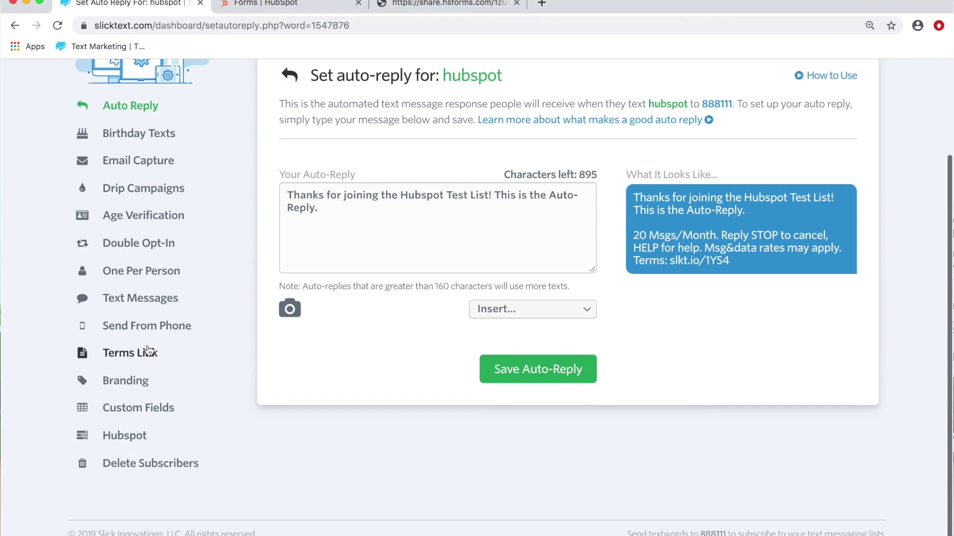
pyautogui.click(124, 435)
# Step: Enable conditional subscribing with Green Briar equal to Strawberry Ice Cream and save the settings
pyautogui.scroll(-4, 477, 298)
pyautogui.click(820, 323)
pyautogui.scroll(-2, 474, 338)
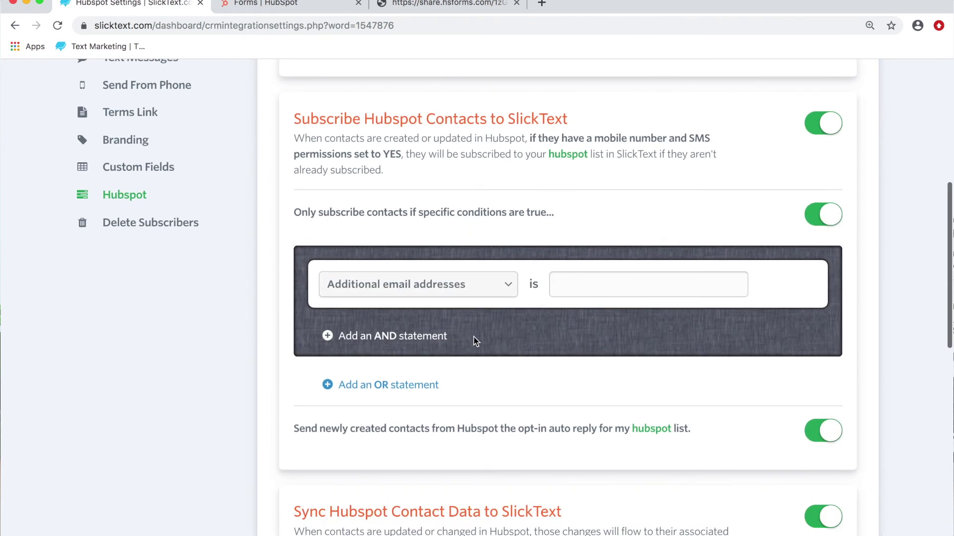
pyautogui.click(460, 284)
pyautogui.scroll(-10, 460, 285)
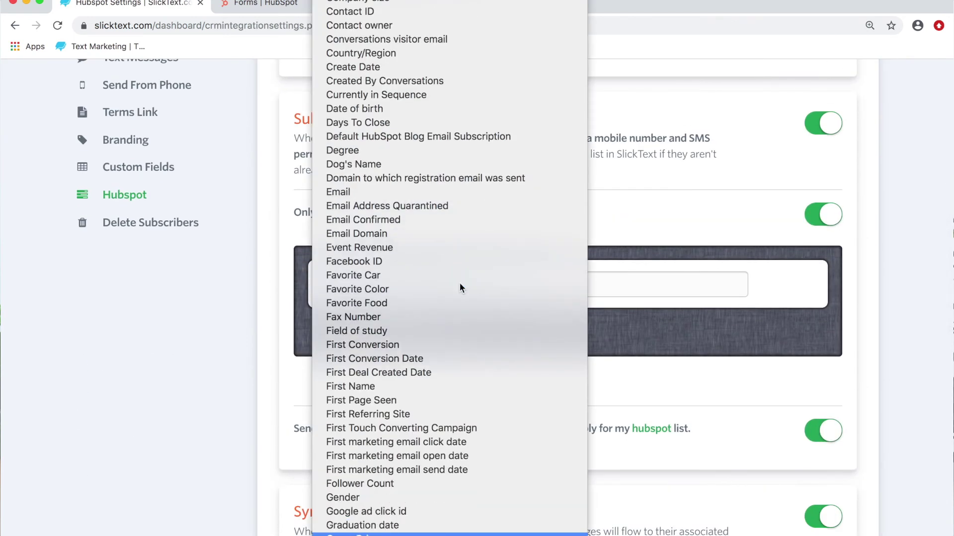
pyautogui.click(393, 534)
pyautogui.click(622, 286)
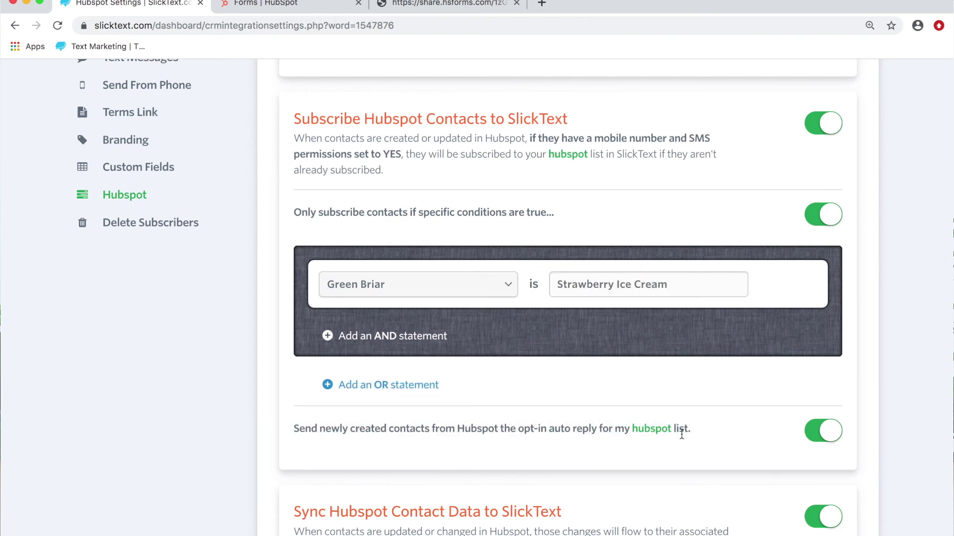
pyautogui.scroll(-12, 681, 433)
pyautogui.click(807, 447)
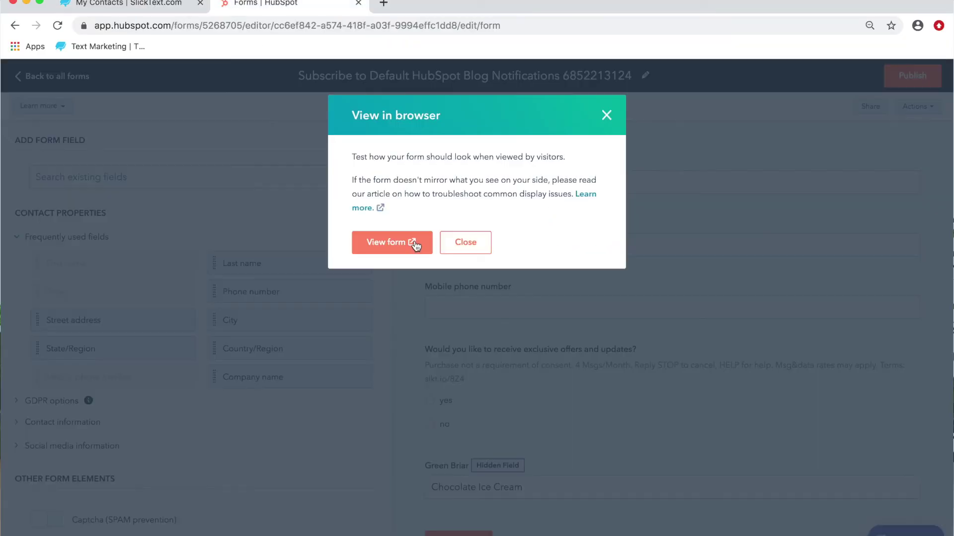
# Step: Submit the live test form with a first name, e-mail address and mobile phone number
pyautogui.click(411, 243)
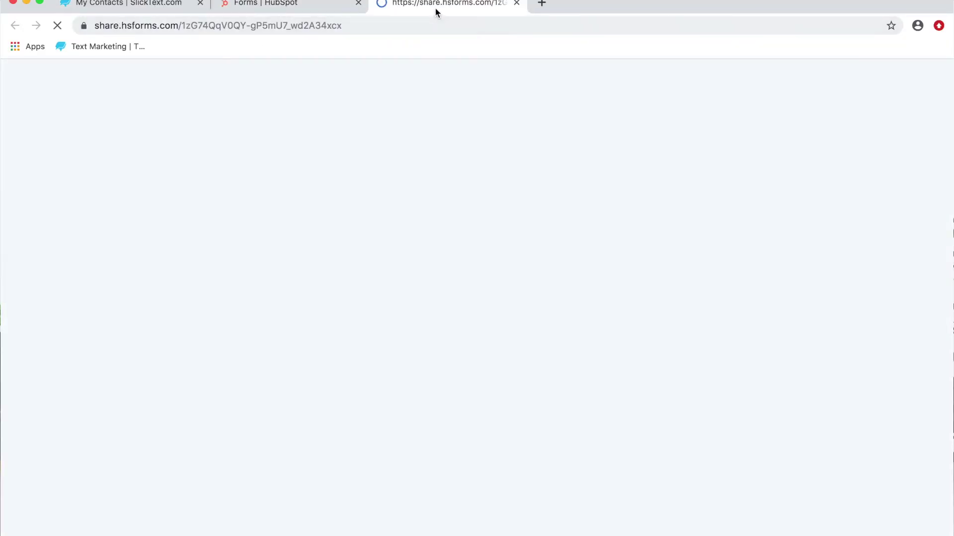
pyautogui.click(343, 128)
pyautogui.write('Bobby')
pyautogui.press('Tab')
pyautogui.press('Tab')
pyautogui.write('716640')
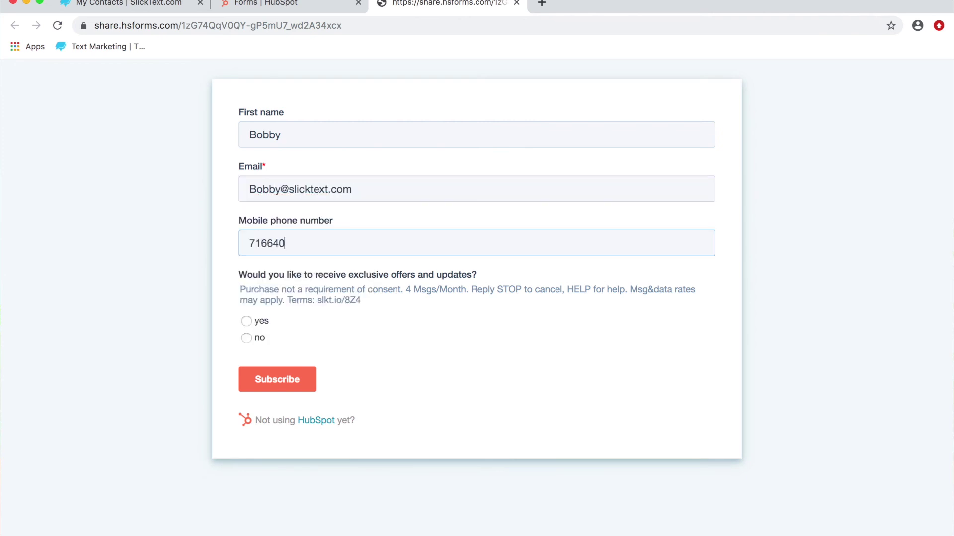
pyautogui.click(268, 380)
# Step: Check the new test contact in HubSpot Contacts, then return to the SlickText dashboard
pyautogui.click(258, 3)
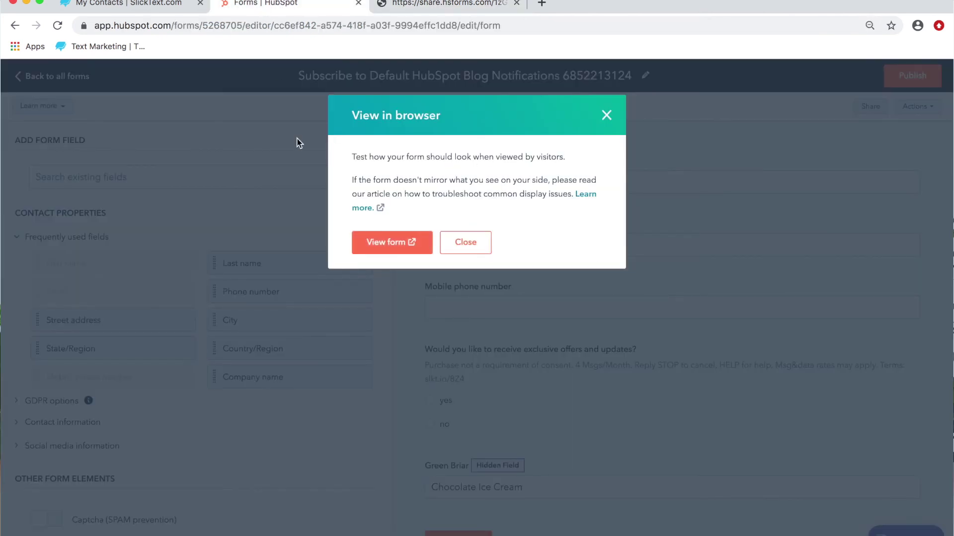
pyautogui.click(605, 113)
pyautogui.click(40, 76)
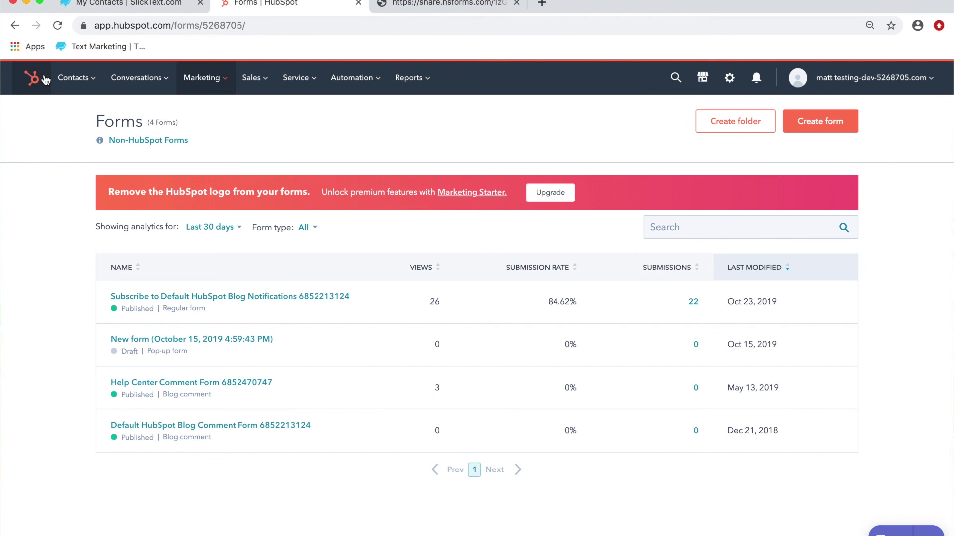
pyautogui.moveTo(86, 78)
pyautogui.click(86, 114)
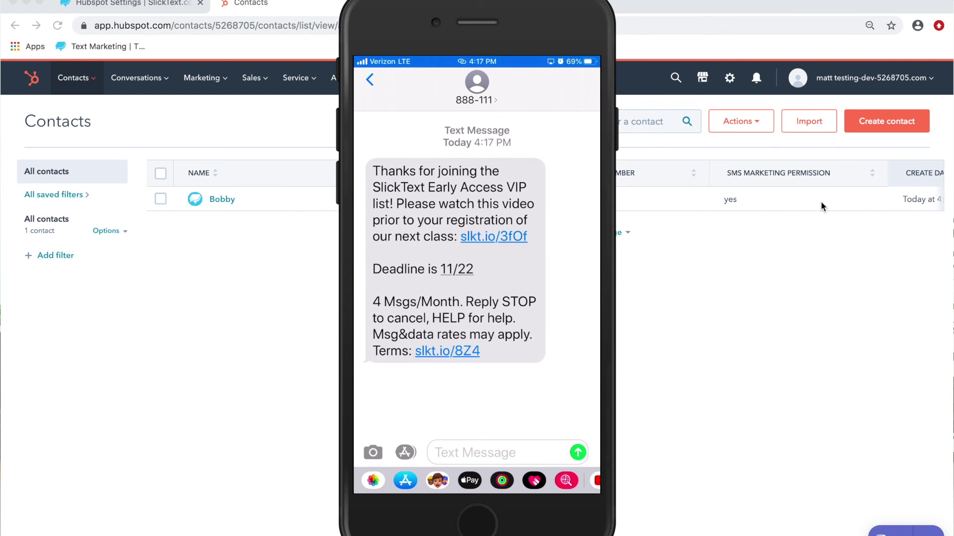
pyautogui.click(126, 6)
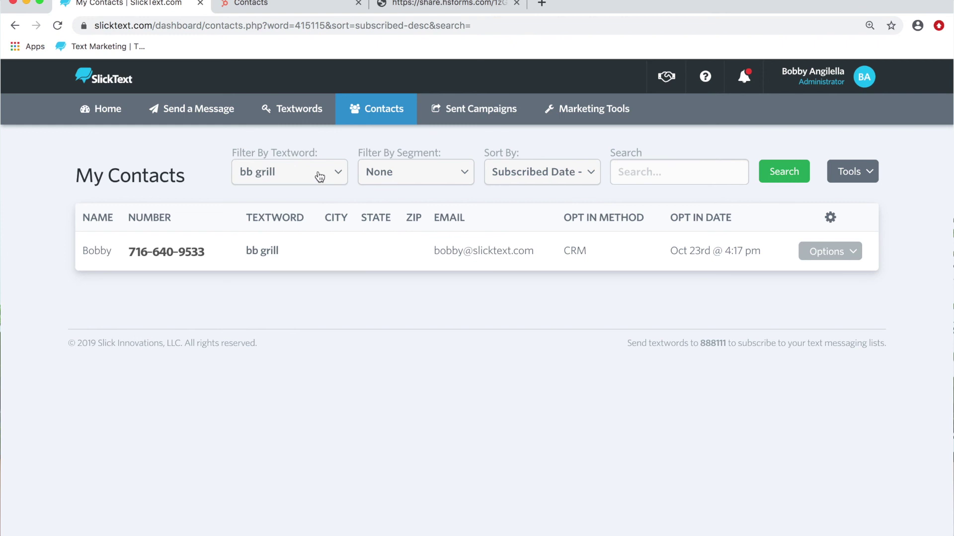
# Step: Filter My Contacts by the boutique textword, then by hubspot, confirming neither has contacts
pyautogui.click(319, 177)
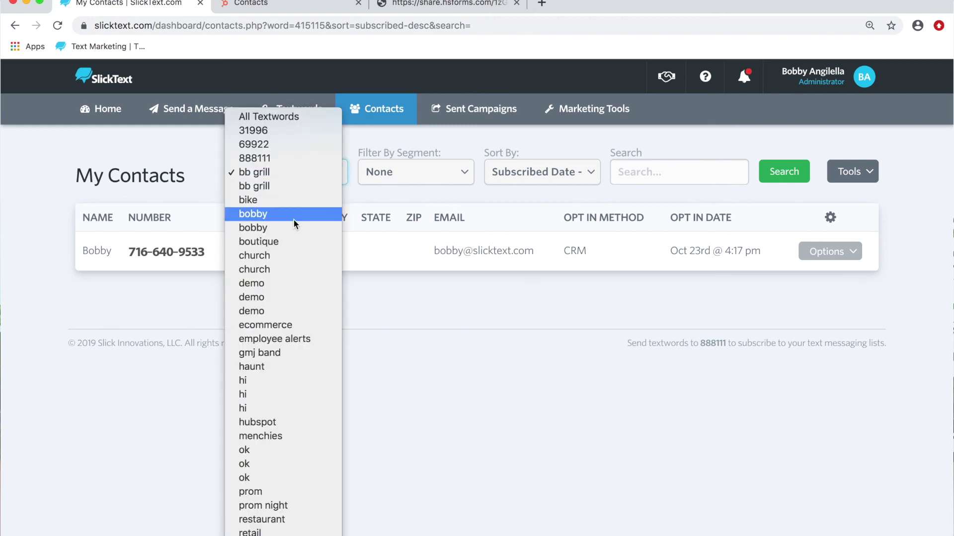
pyautogui.click(285, 247)
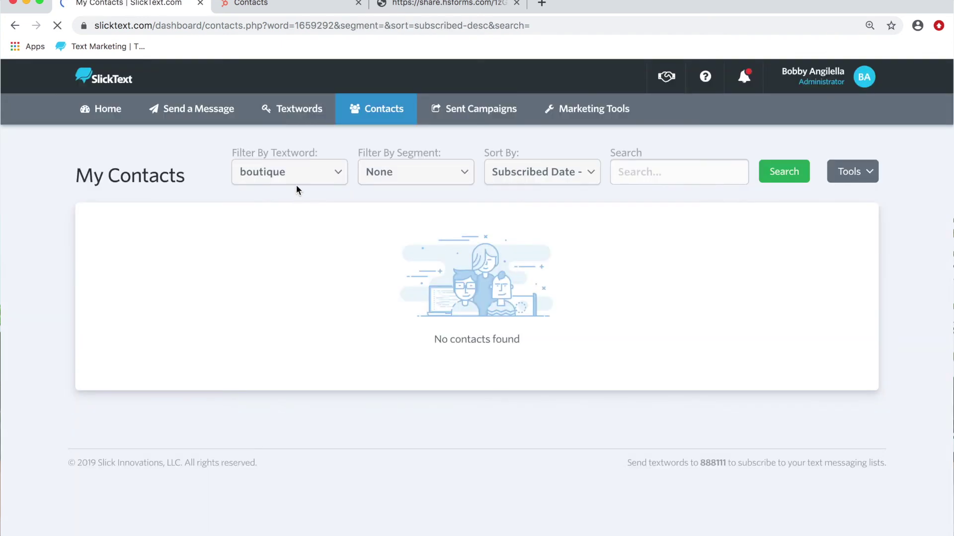
pyautogui.click(298, 177)
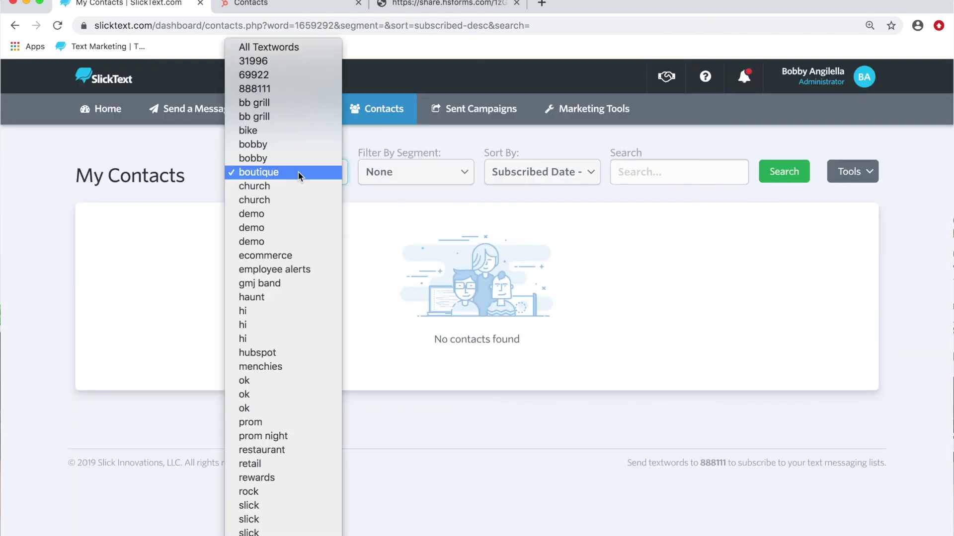
pyautogui.click(269, 354)
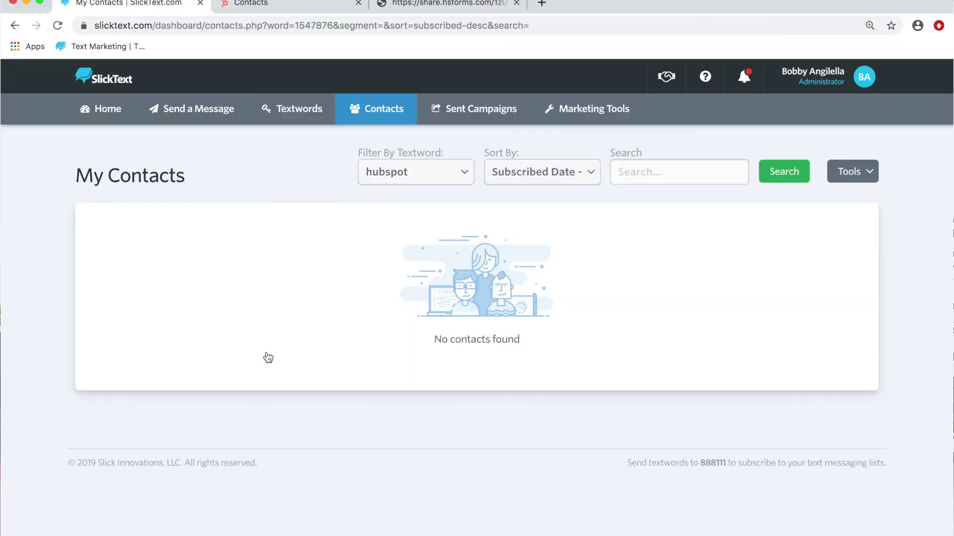